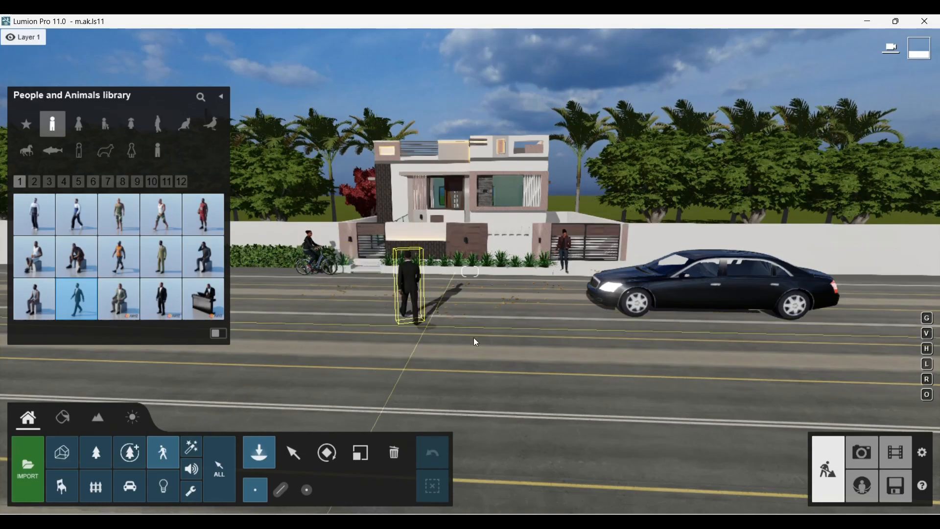
- Place the walking man in the black suit on the road edge by the left gate and turn him to walk along the road
scroll(380, 283, "up", 6)
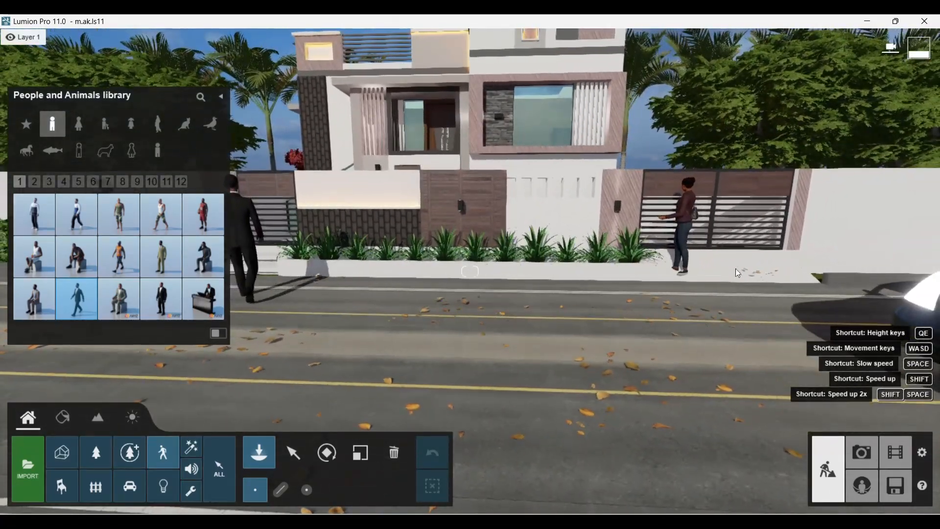
left_click_drag(738, 273, 275, 275)
scroll(600, 299, "down", 5)
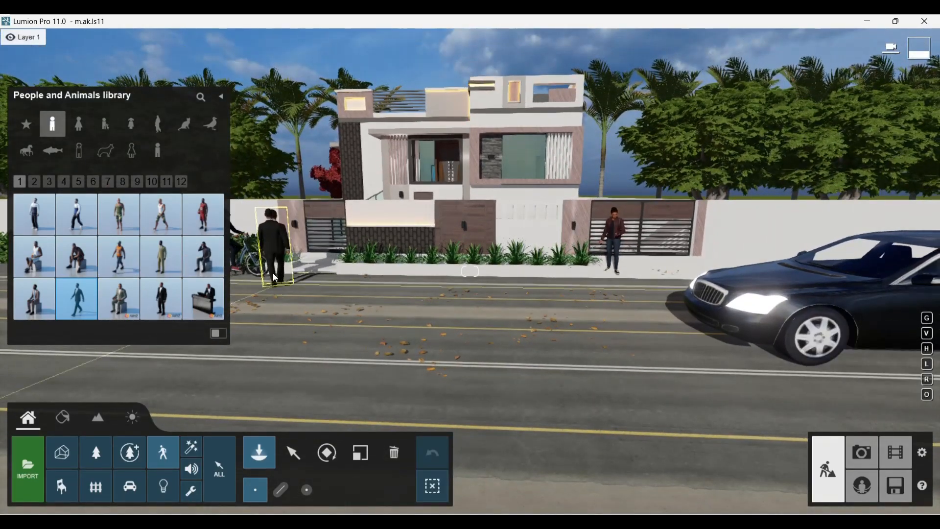
left_click(338, 456)
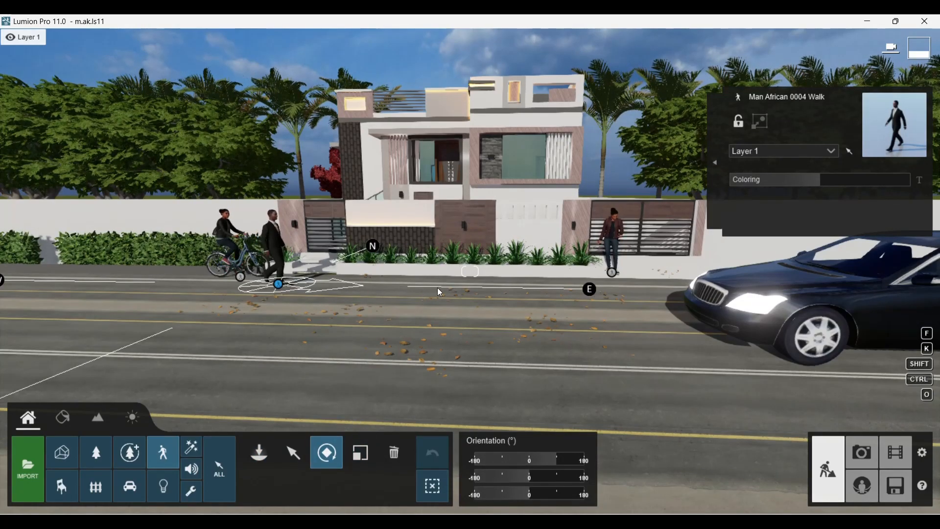
left_click_drag(440, 292, 447, 287)
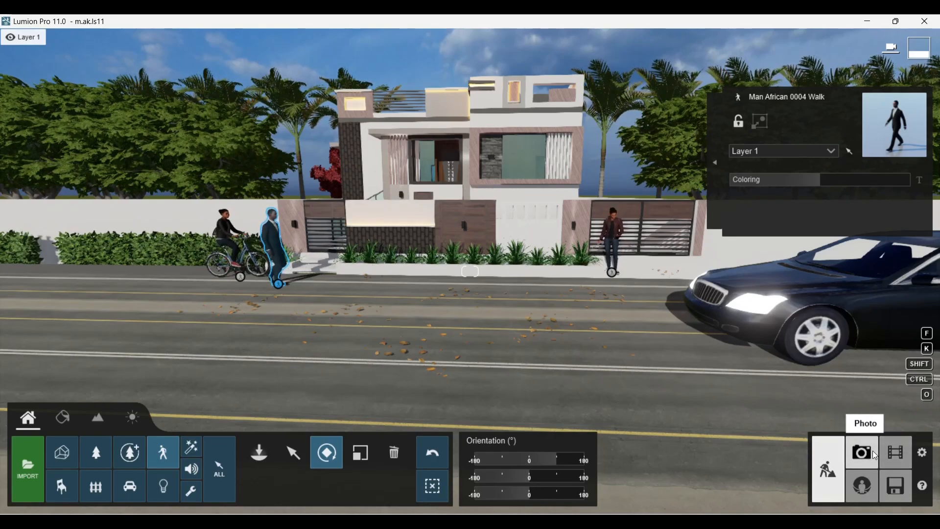
- Start recording a movie clip in the first slot and set the camera's focal length to 40 mm
left_click(907, 455)
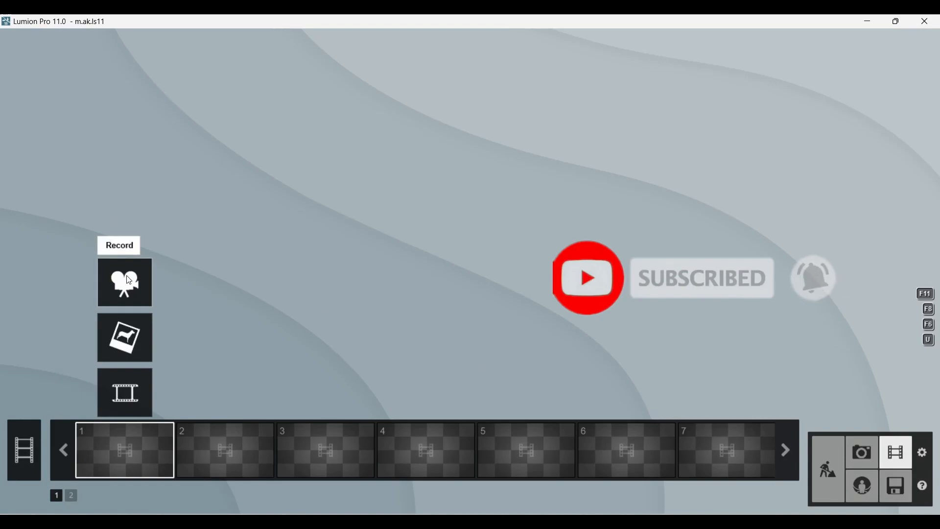
left_click(128, 280)
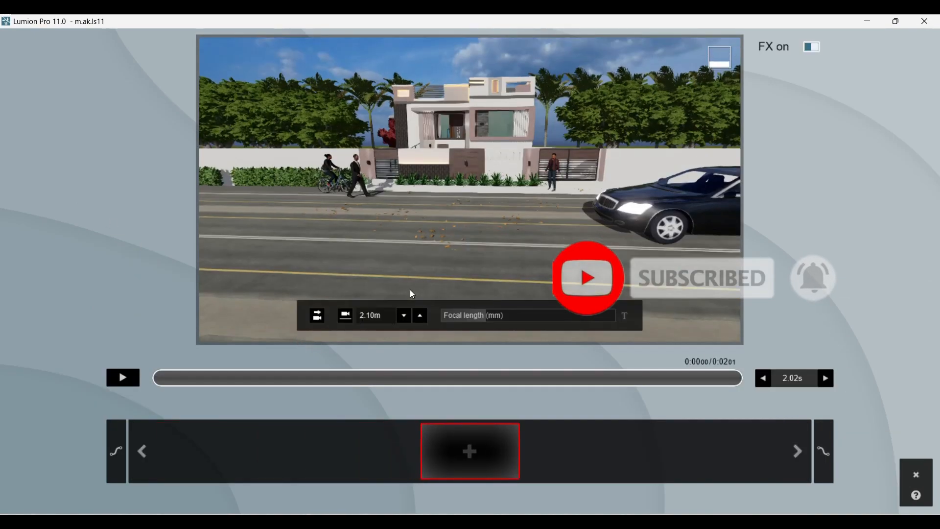
left_click(626, 317)
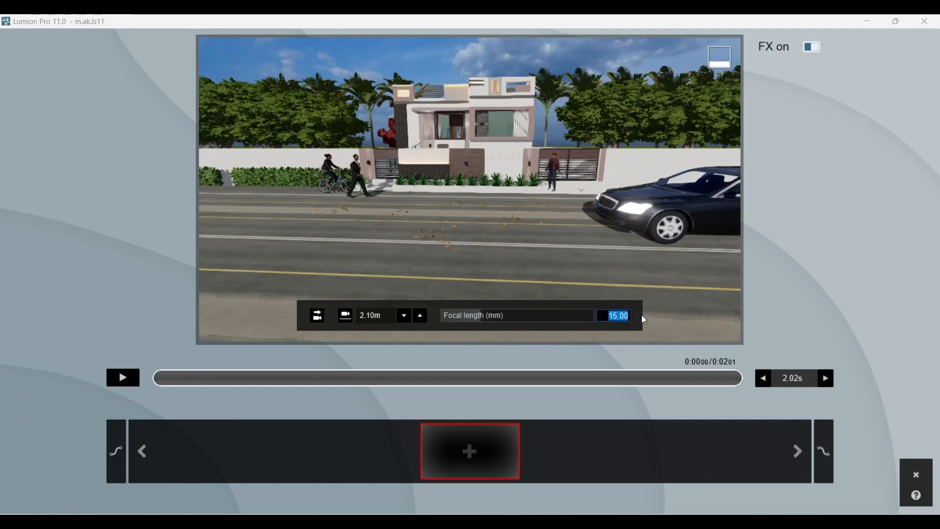
type("40")
key("Return")
- Frame the house front straight on from across the road, with the camera lowered to a height of about 1.53 m
scroll(558, 219, "down", 5)
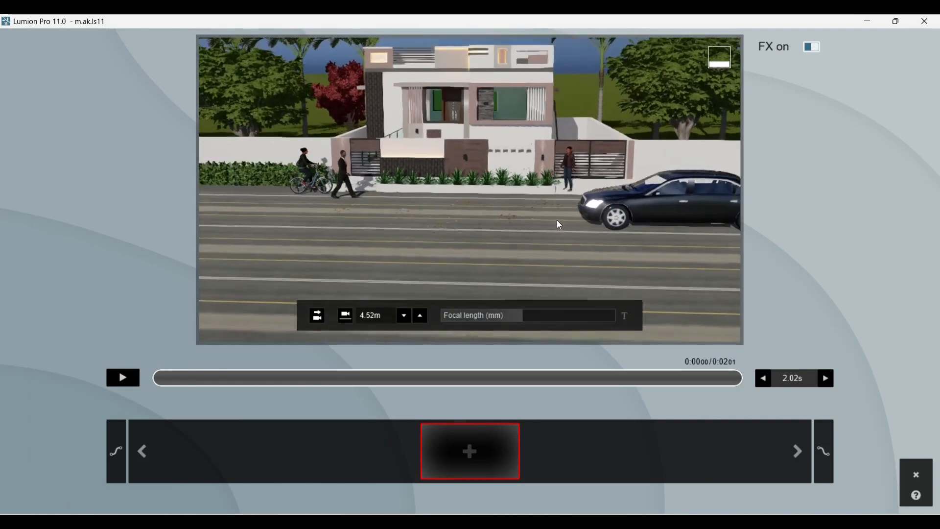
left_click(406, 316)
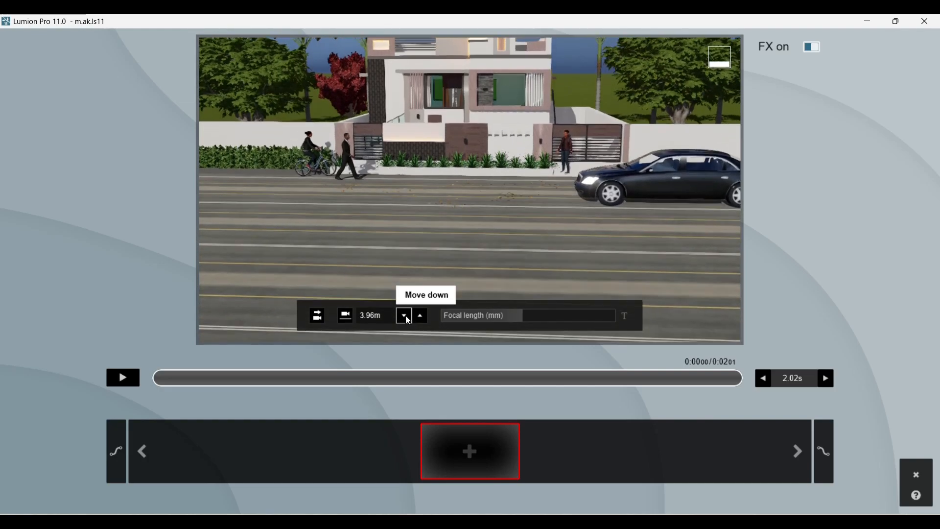
right_click_drag(360, 192, 385, 161)
key("a")
key("a")
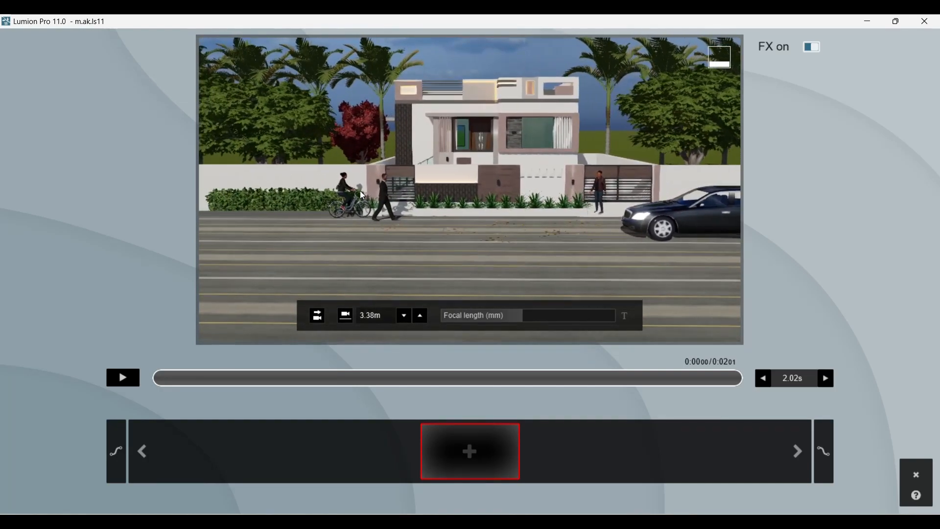
key("s")
key("w")
key("e")
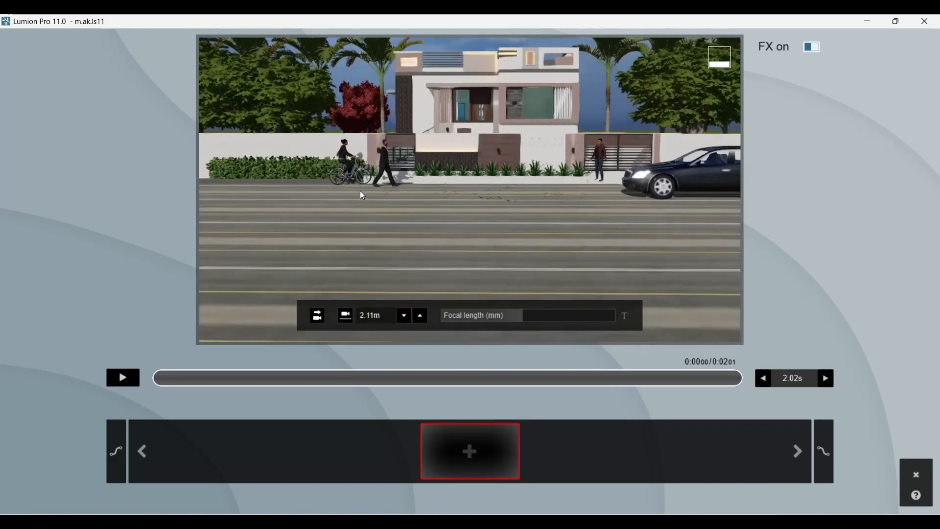
key("q")
mouse_move(360, 190)
right_mouse_down()
mouse_move(363, 172)
mouse_move(361, 191)
right_mouse_up()
key("w")
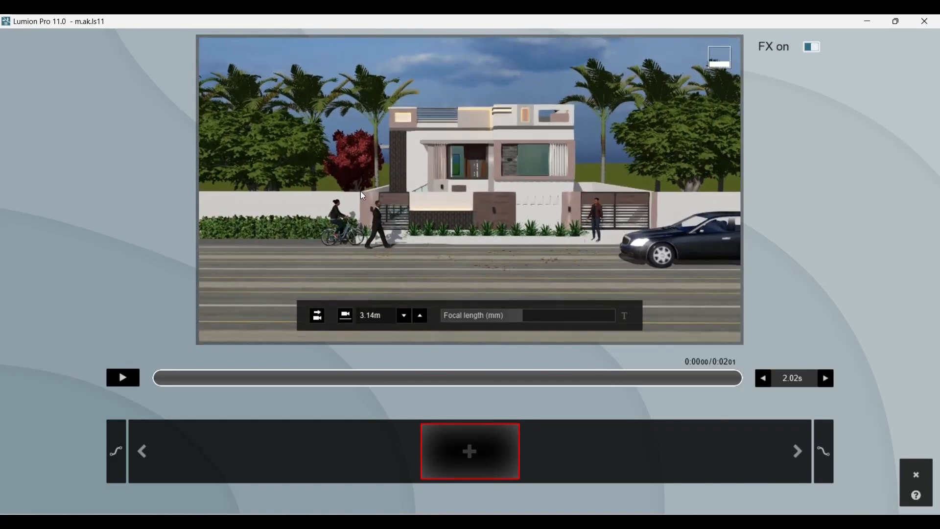
key("e")
key("q")
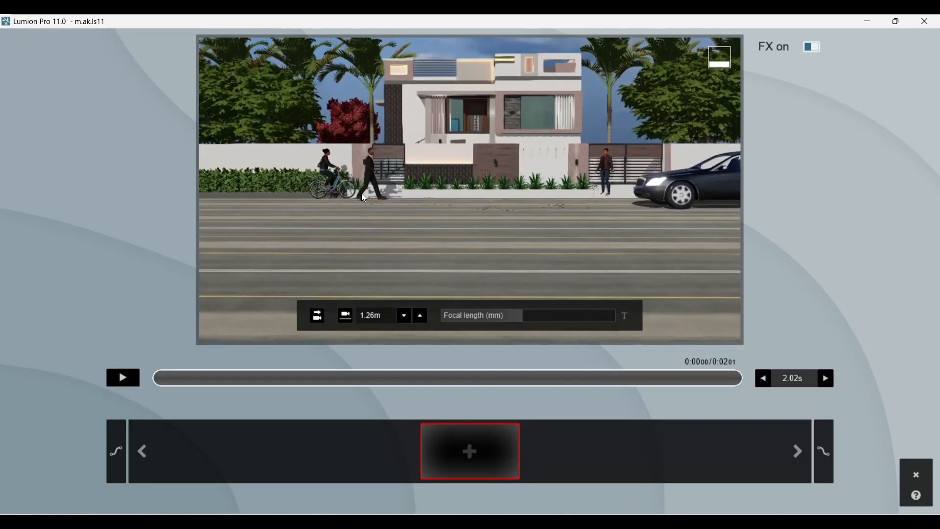
key("w")
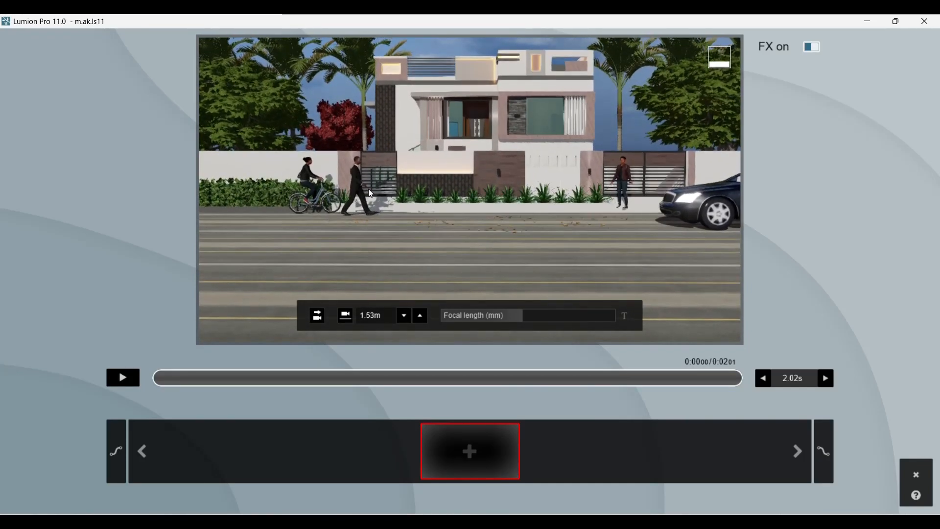
key("d")
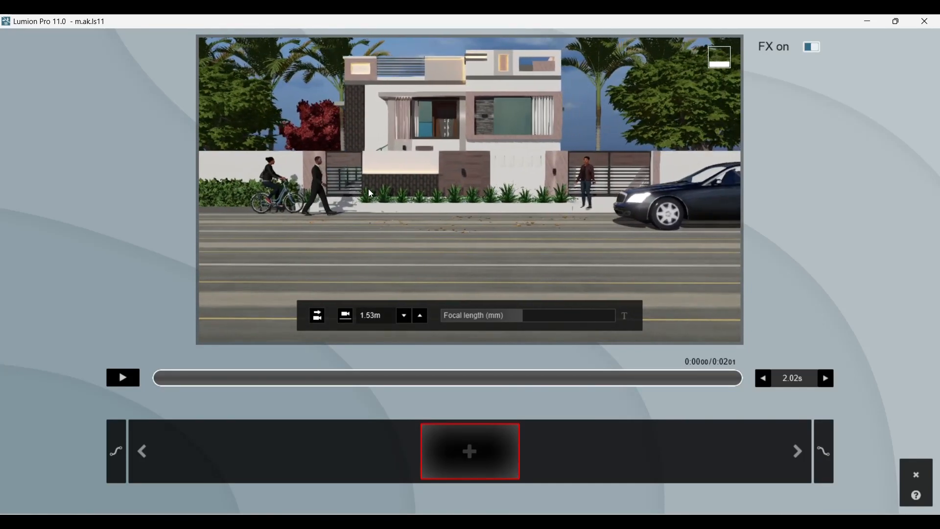
key("a")
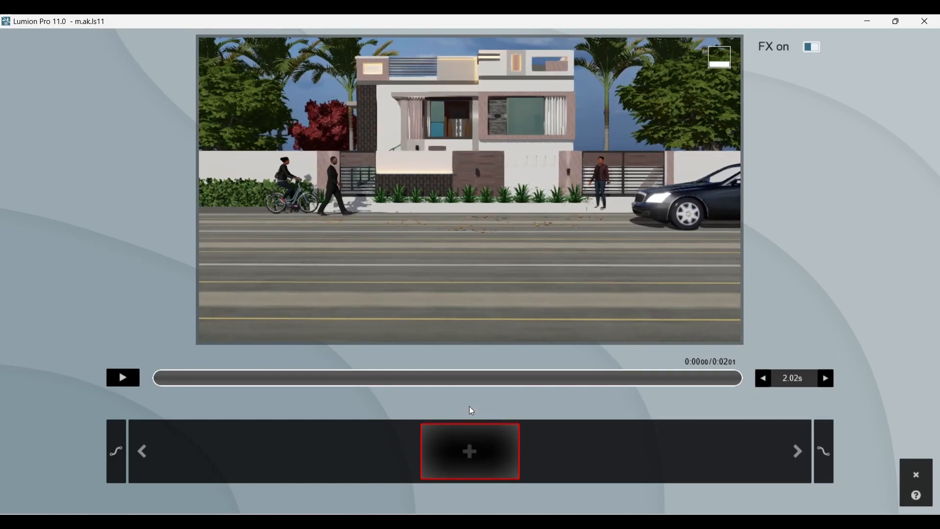
- Add five camera keyframes that travel sideways along the road, from the hedge left of the house to beyond the black car
key("a")
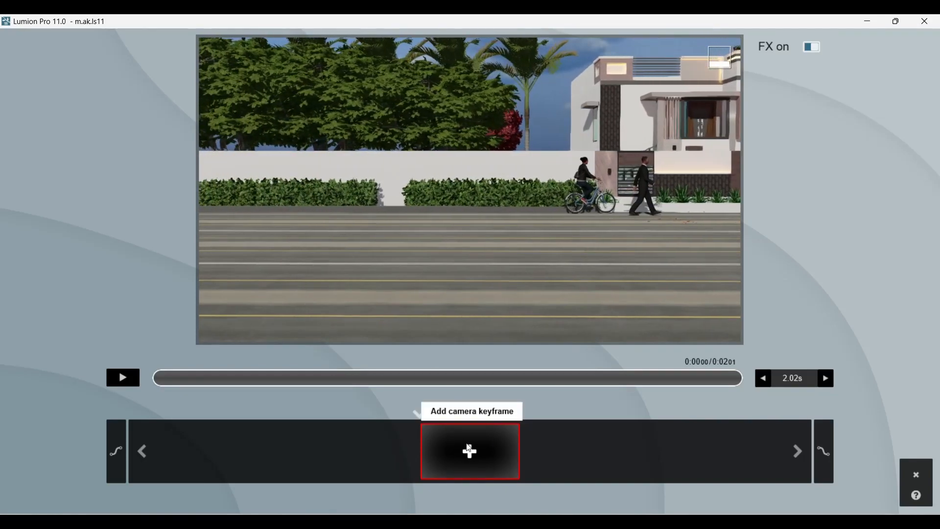
left_click(469, 447)
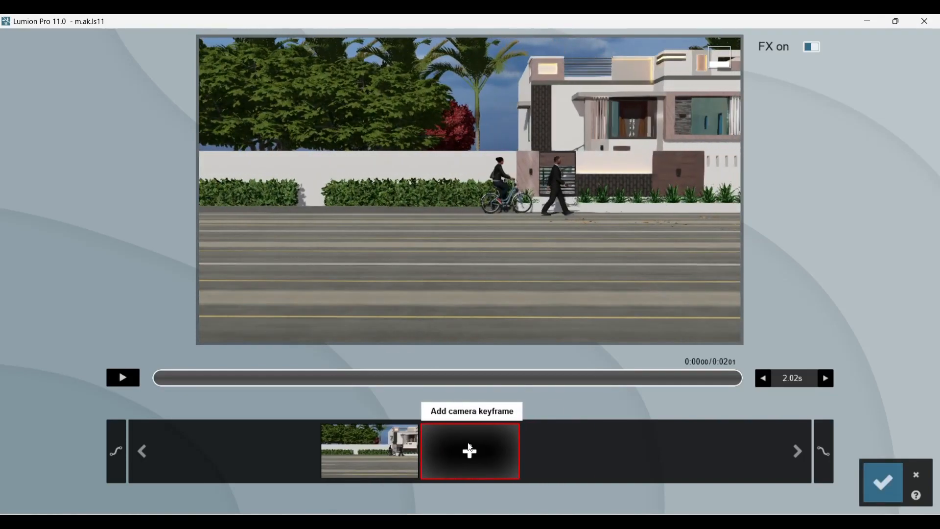
left_click(469, 448)
key("d")
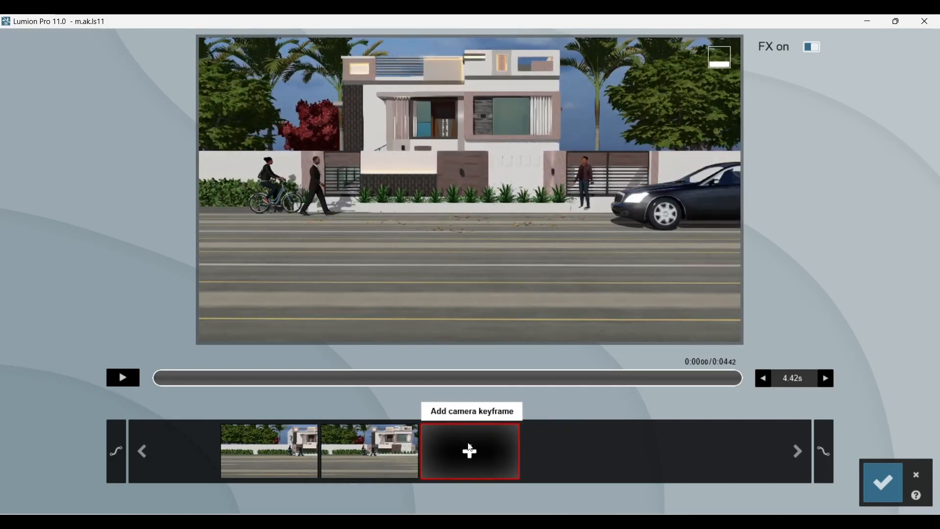
left_click(469, 447)
left_click(470, 447)
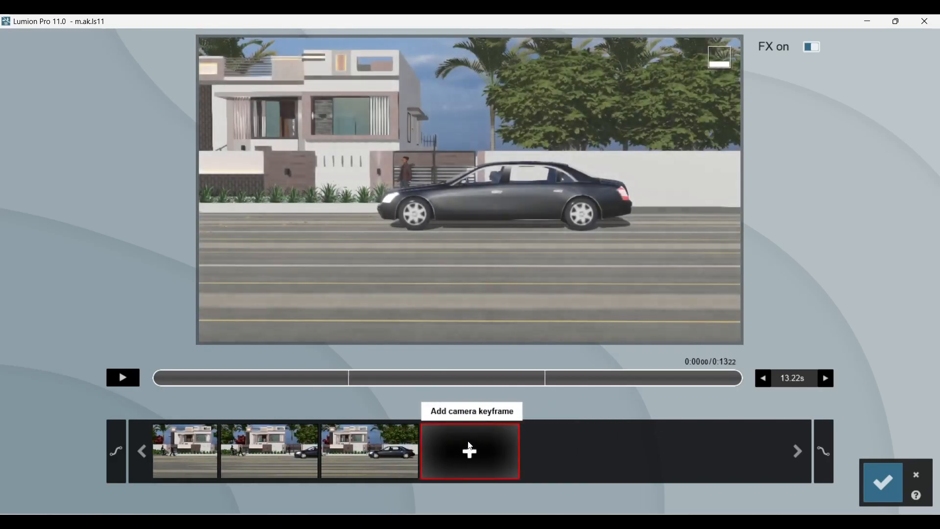
left_click(469, 448)
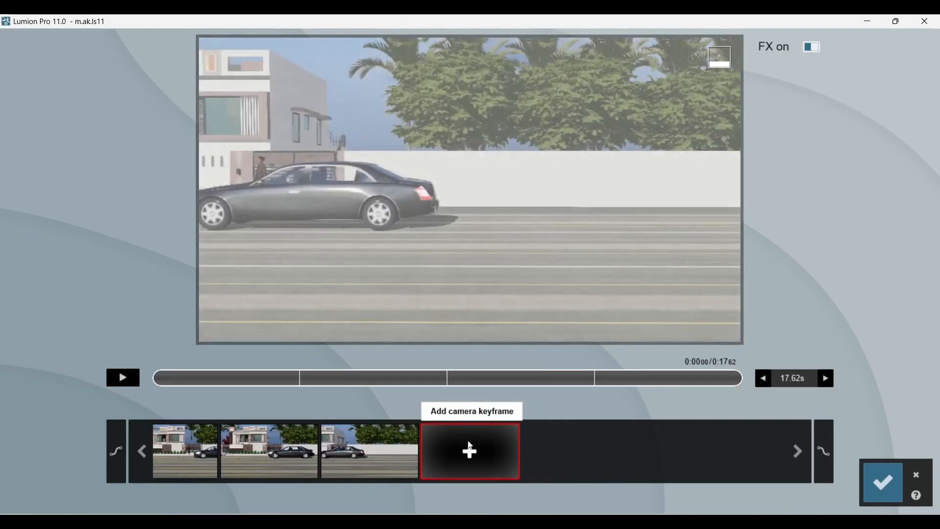
- Preview the recorded camera path and save the clip
left_click(127, 384)
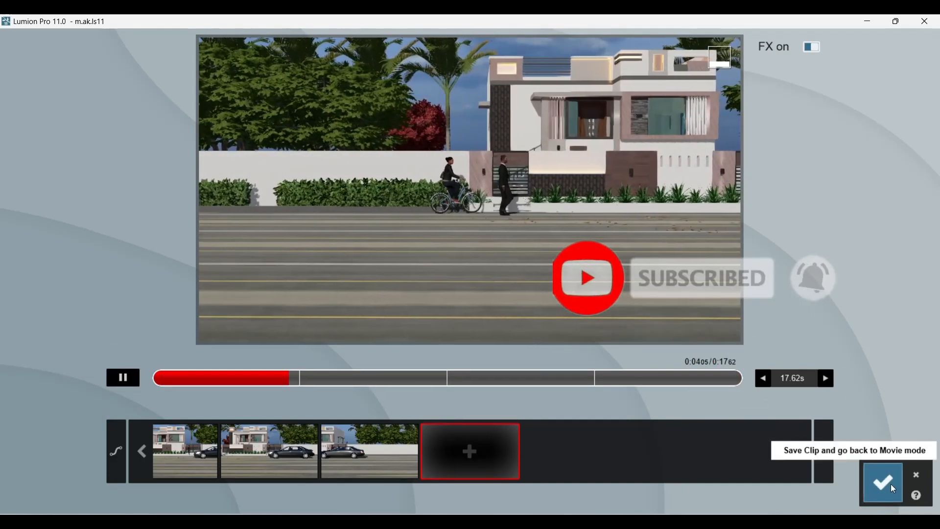
left_click(883, 483)
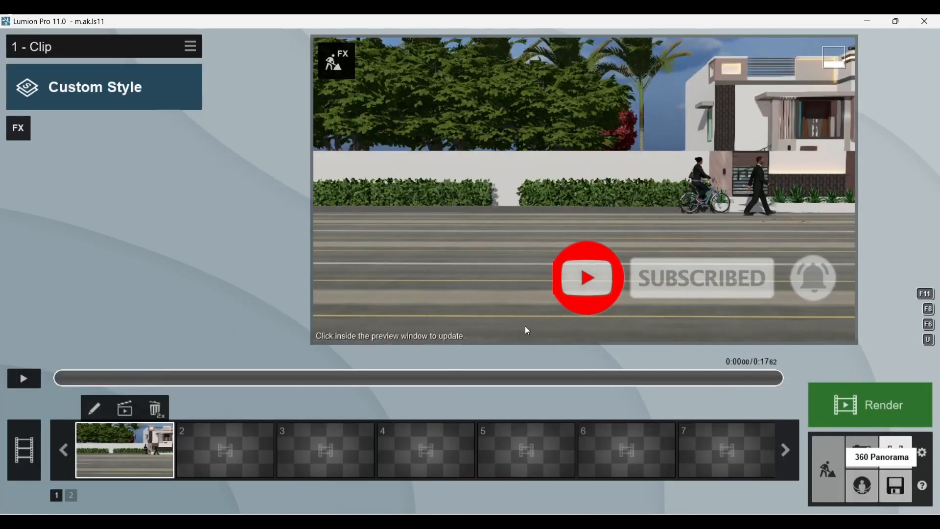
- Apply the Realistic style to the clip and play it back, returning to its start
left_click(115, 86)
left_click(444, 156)
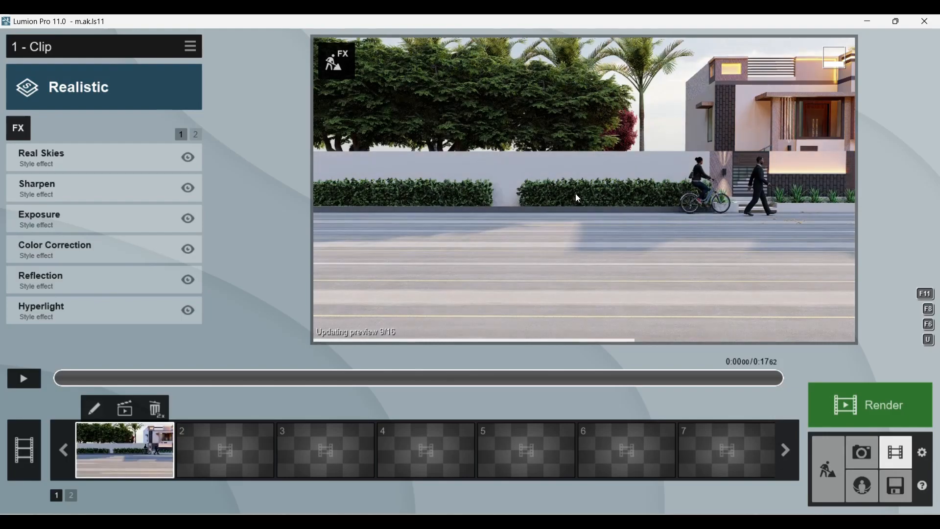
left_click(24, 378)
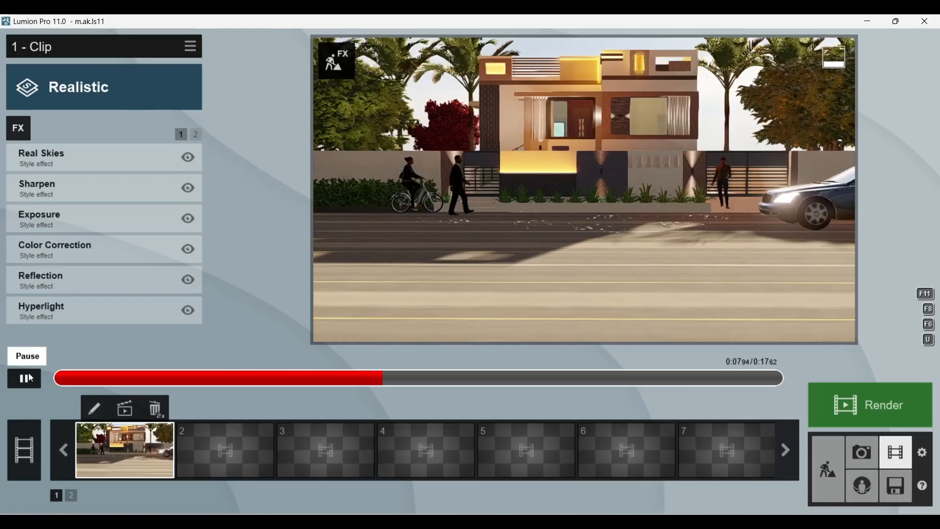
left_click(34, 377)
left_click_drag(110, 377, 34, 368)
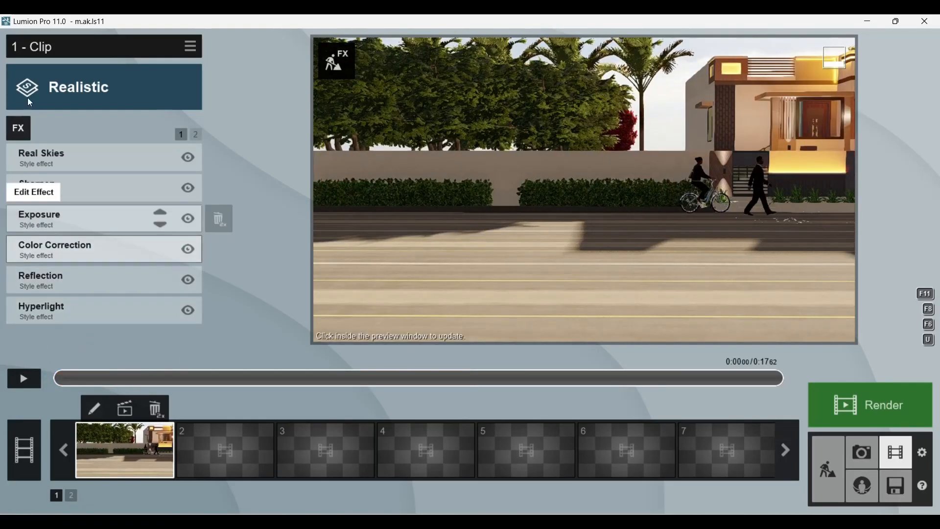
- Add the Move effect to the clip and switch its object editing to the end position
left_click(18, 137)
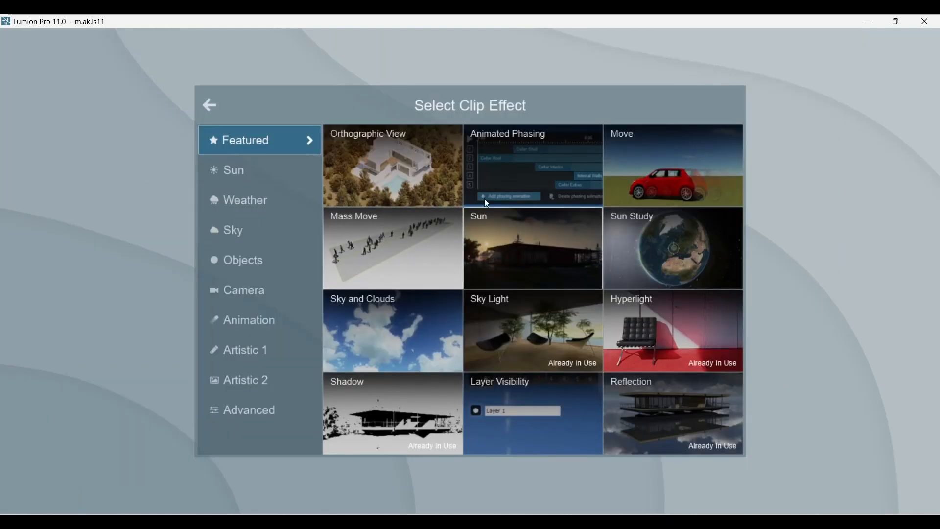
left_click(660, 158)
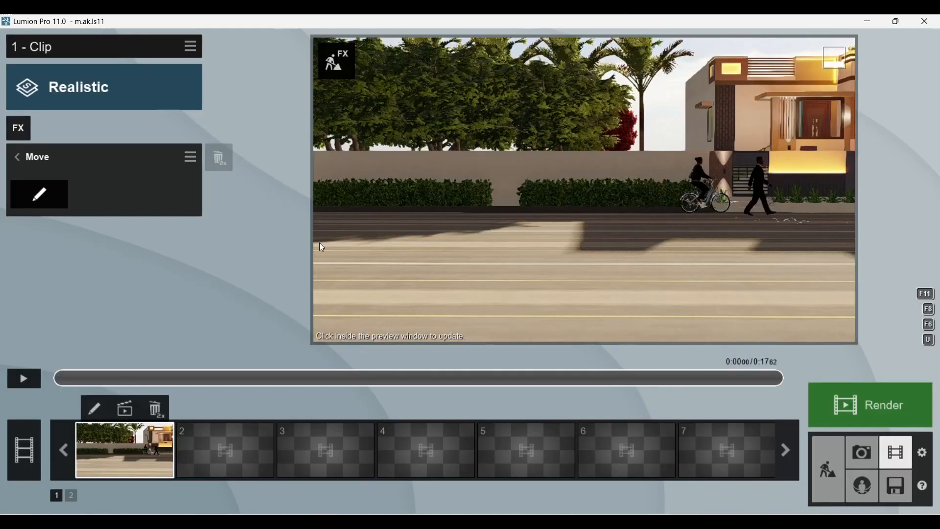
left_click(38, 199)
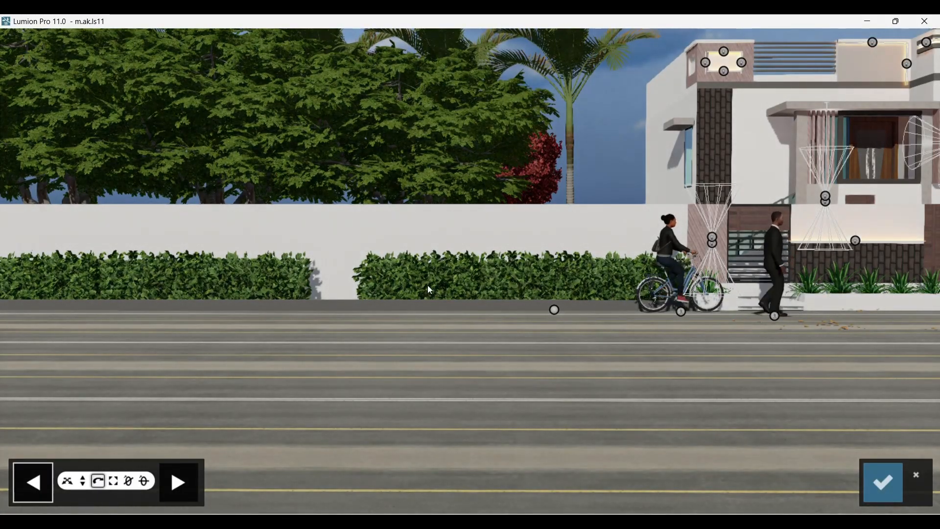
key("d")
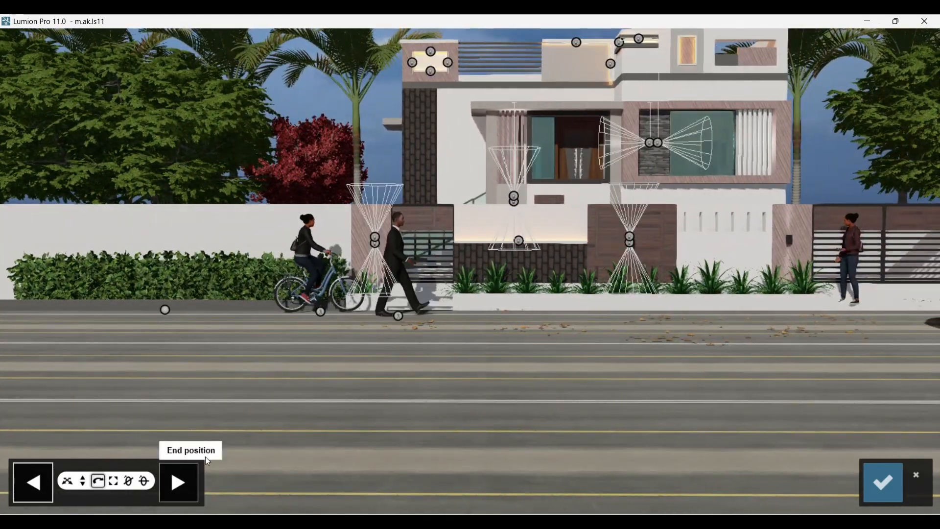
left_click(170, 470)
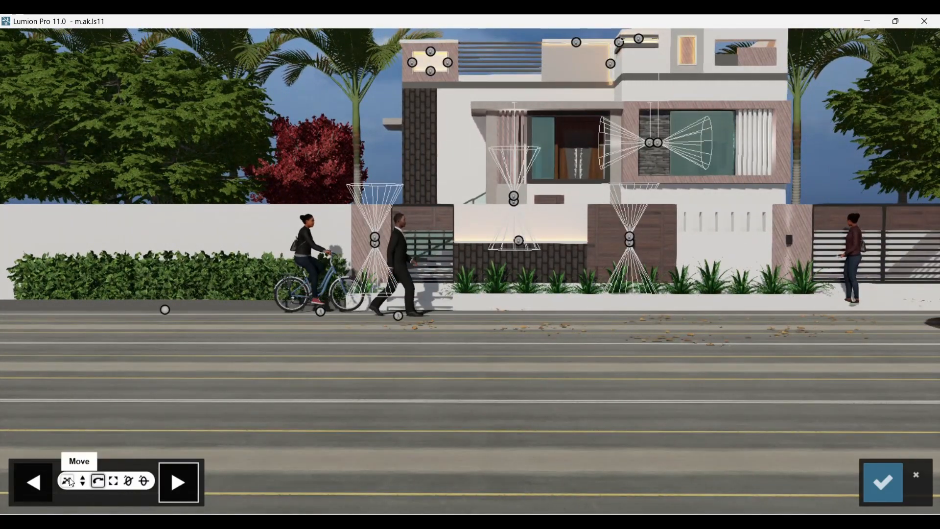
- Set the walking man's end position on the road edge in front of the house's right gate
key("s")
right_click_drag(408, 330, 520, 458)
key("w")
key("w")
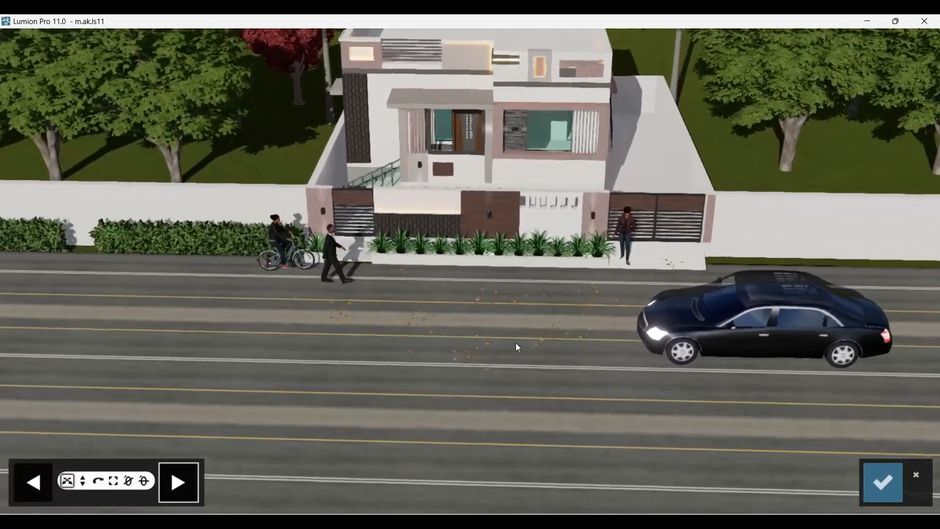
left_click_drag(315, 286, 705, 289)
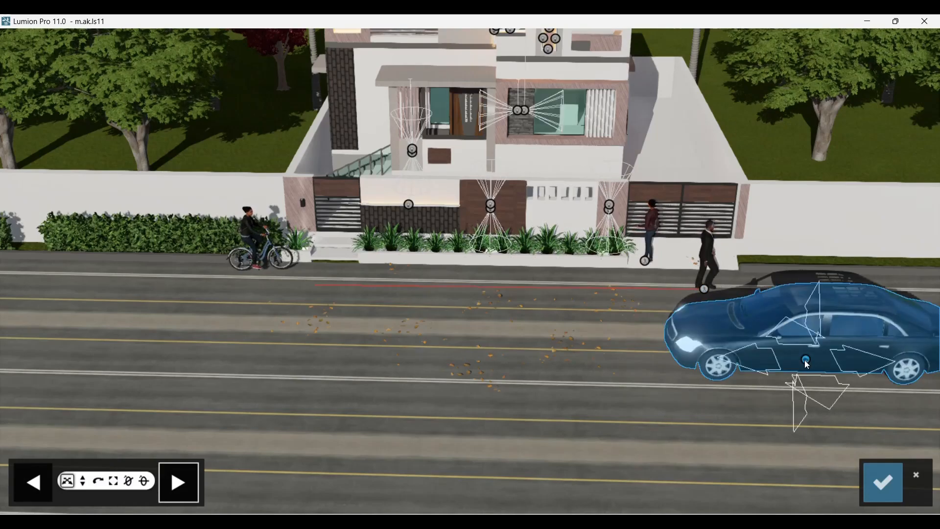
- Set the black car's end position beyond the left hedge and the cyclist's beside the right gate pillar, and save the movement
left_click_drag(806, 360, 22, 352)
left_click_drag(259, 275, 611, 282)
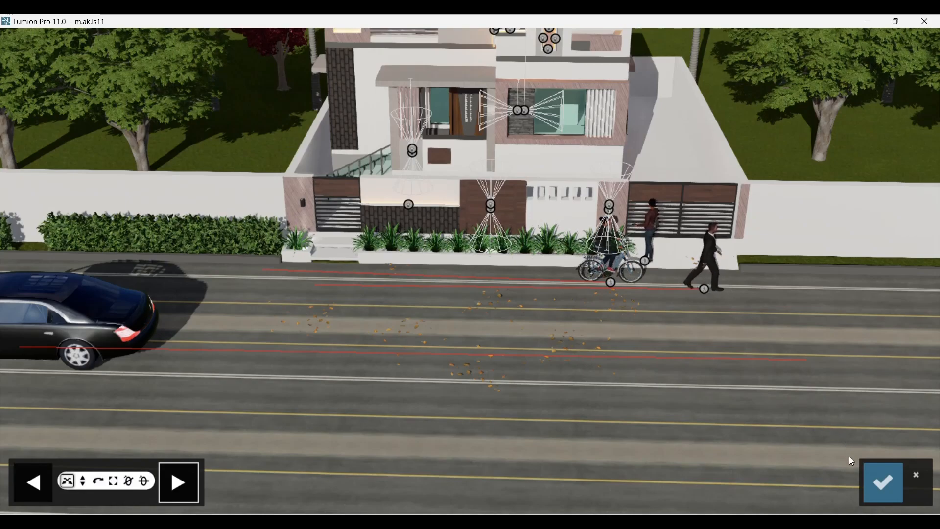
left_click(874, 477)
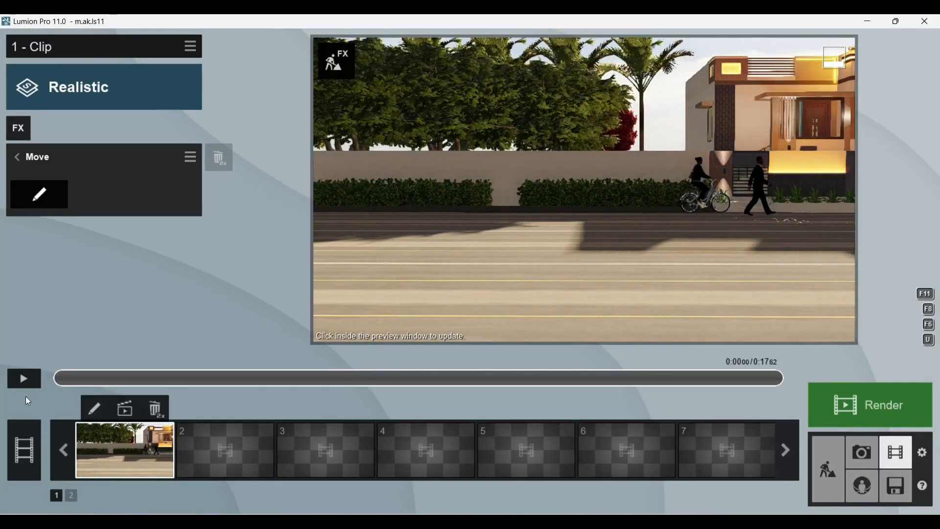
- Play the first clip to review the object movement and remove its Move effect
left_click(26, 382)
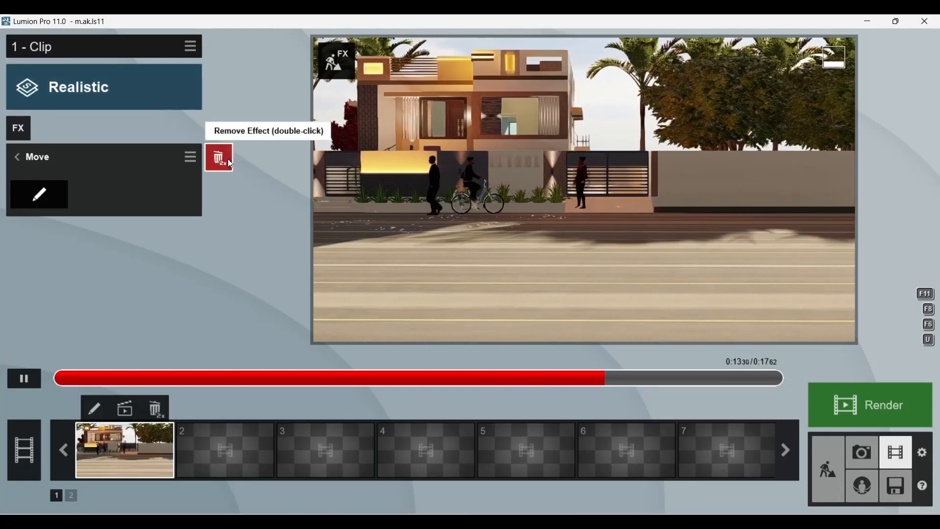
double_click(219, 157)
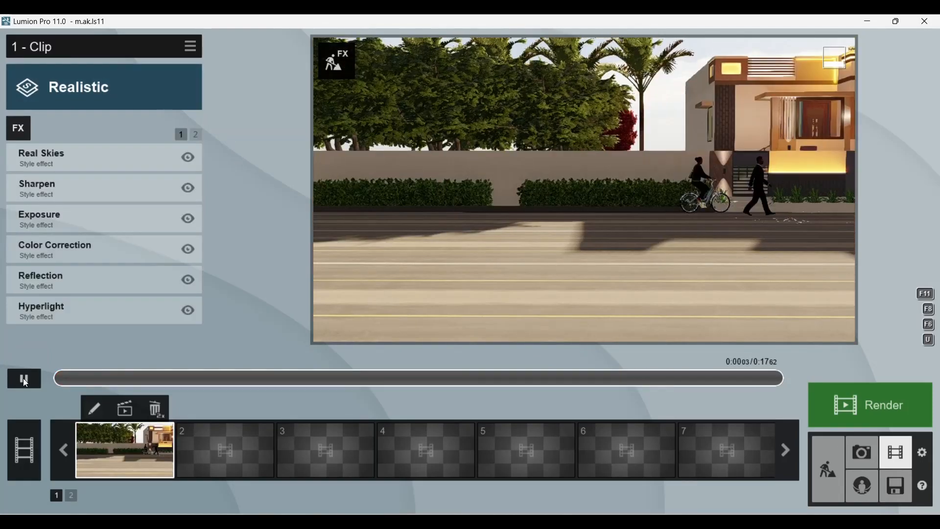
- Return to build mode and cluster-place a group of walking men in black suits on the road in front of the house
left_click(825, 469)
scroll(356, 260, "down", 3)
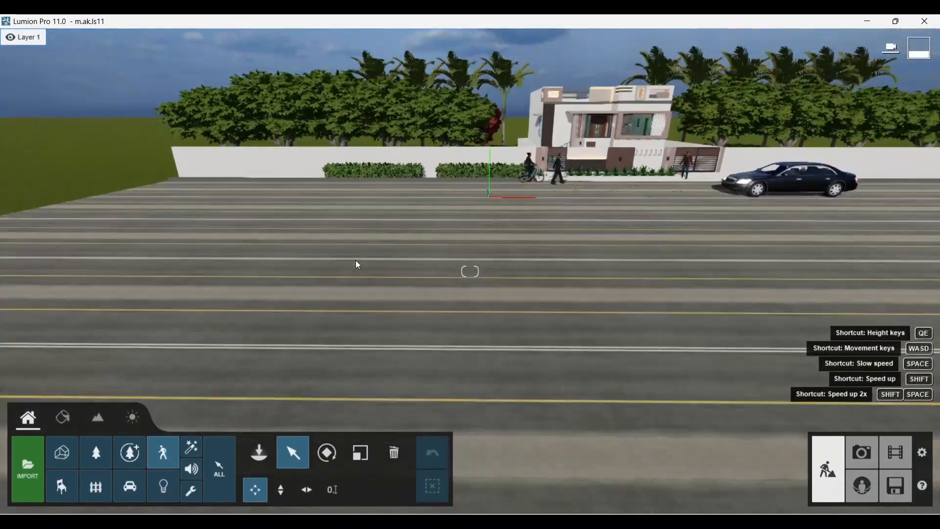
scroll(360, 265, "up", 2)
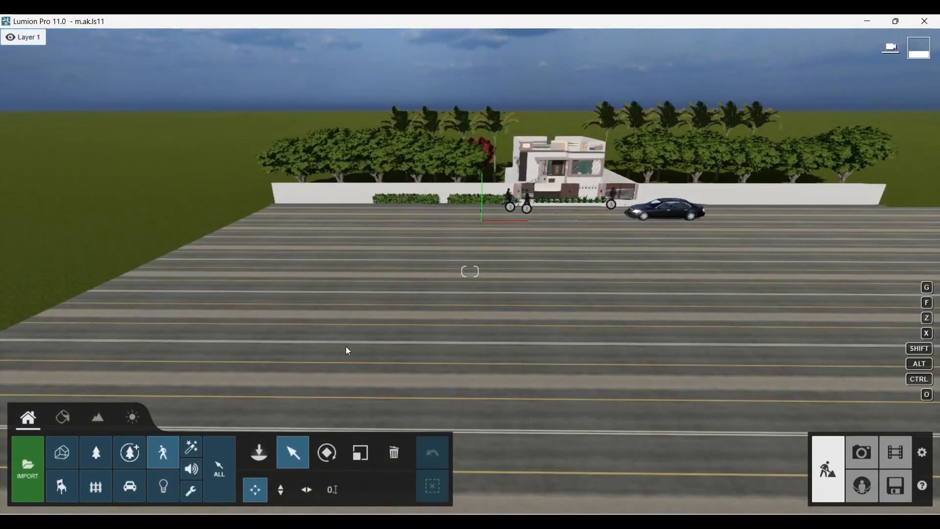
scroll(323, 331, "up", 1)
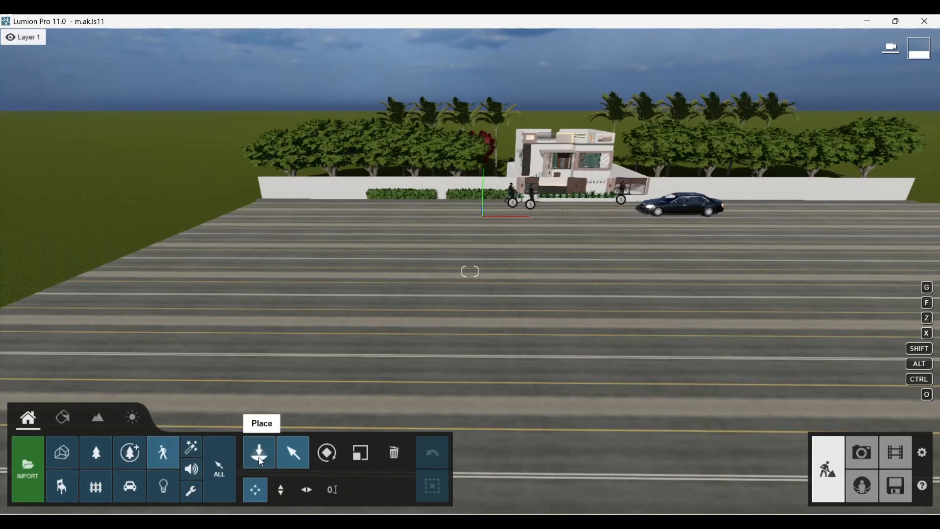
left_click(164, 452)
left_click(308, 486)
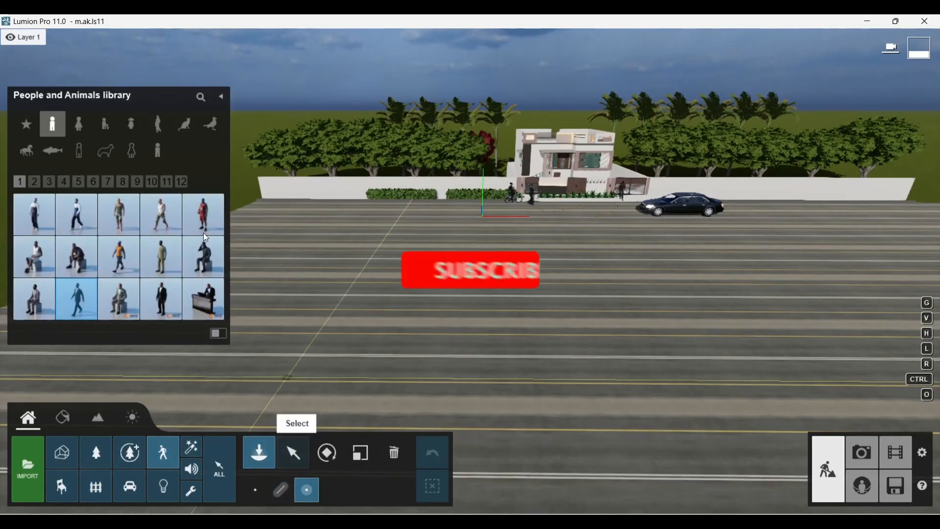
left_click(166, 255)
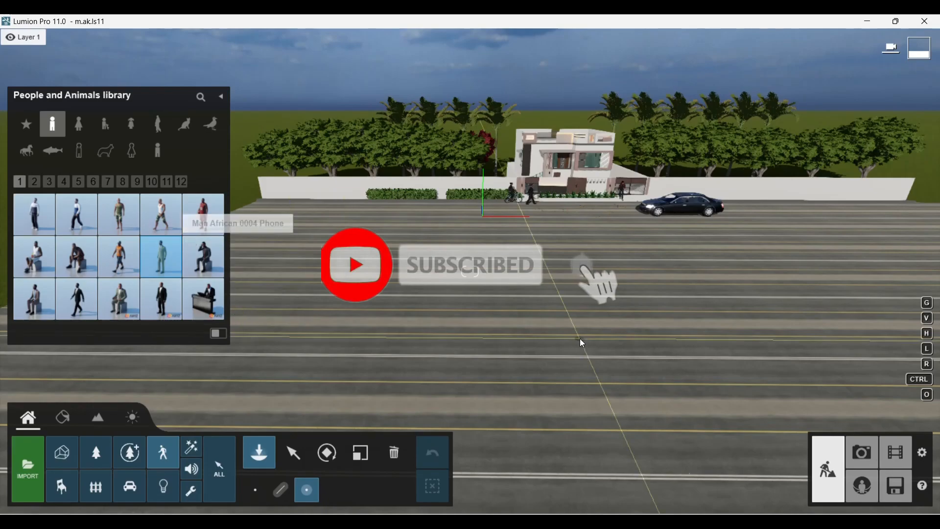
left_click(88, 307)
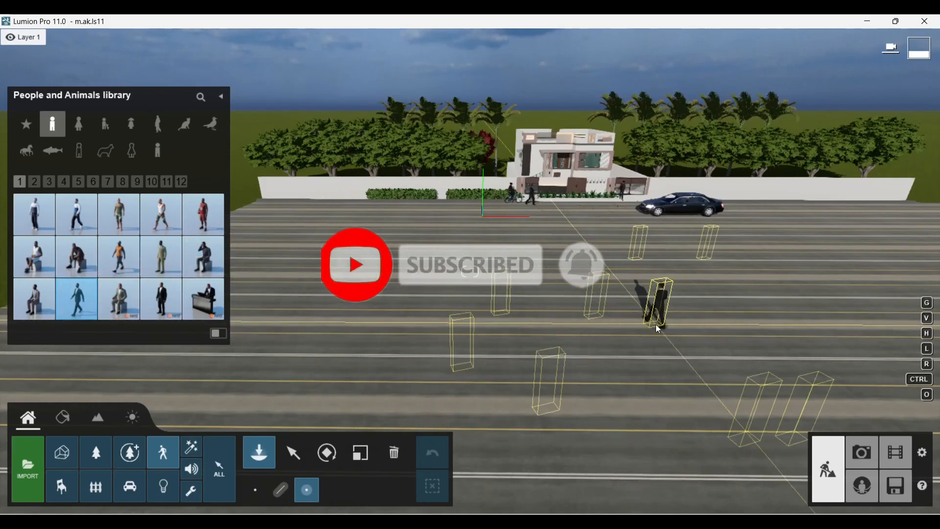
left_click(610, 336)
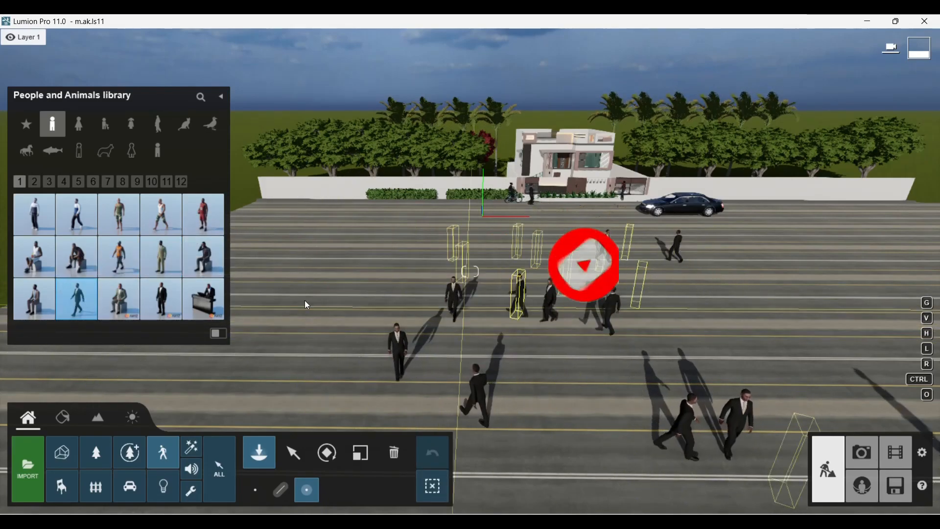
left_click(251, 499)
left_click(565, 317)
scroll(564, 316, "down", 3)
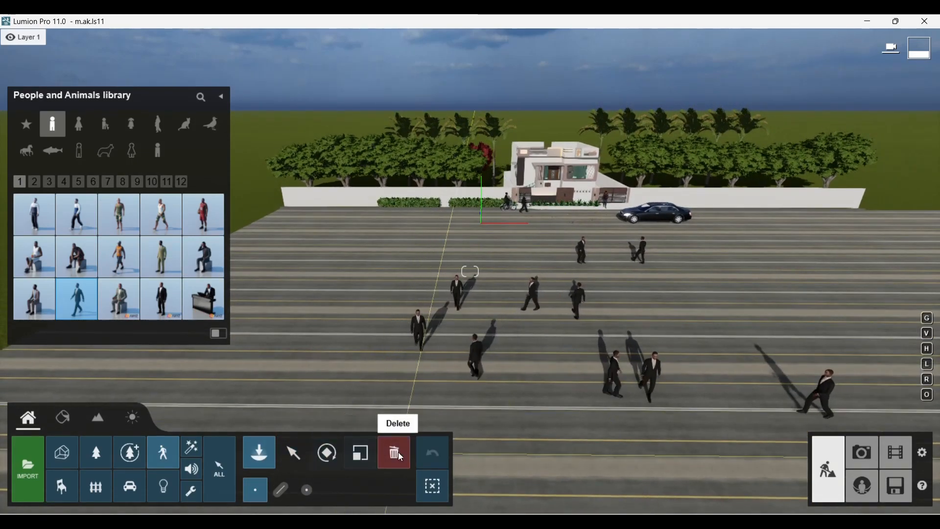
- Delete the group of walking men in black suits from the road
left_click(394, 453)
left_click(579, 322)
left_click(580, 263)
left_click(636, 259)
left_click(612, 397)
left_click(813, 414)
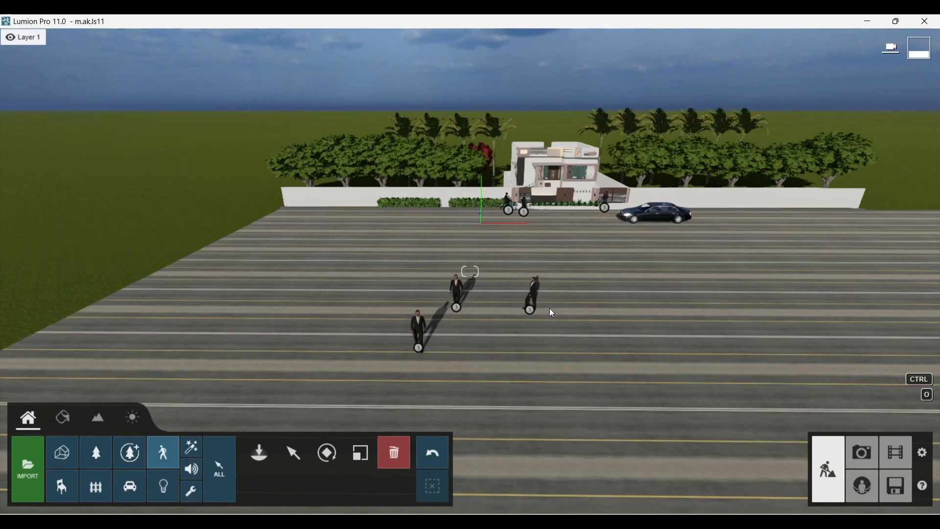
left_click(530, 310)
left_click(419, 338)
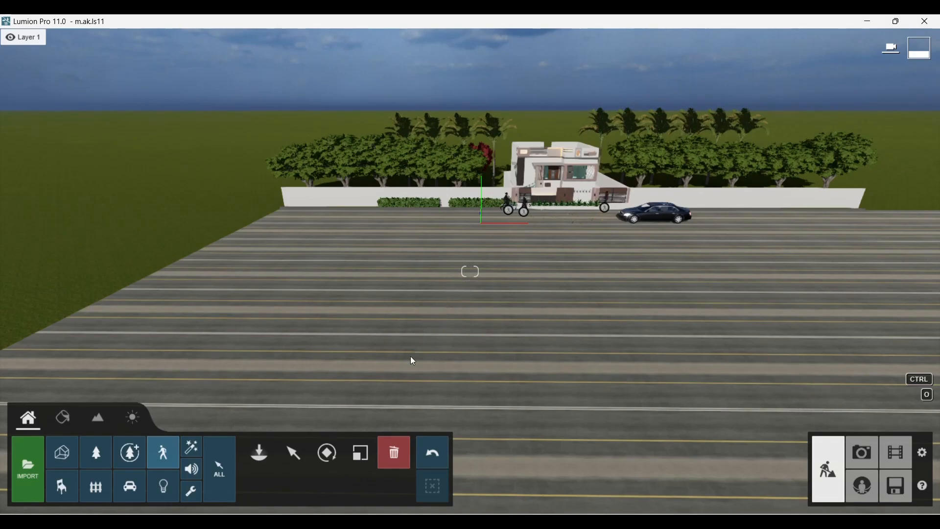
- Place four small hatchback cars side by side on the road in front of the house
left_click(294, 452)
left_click(130, 487)
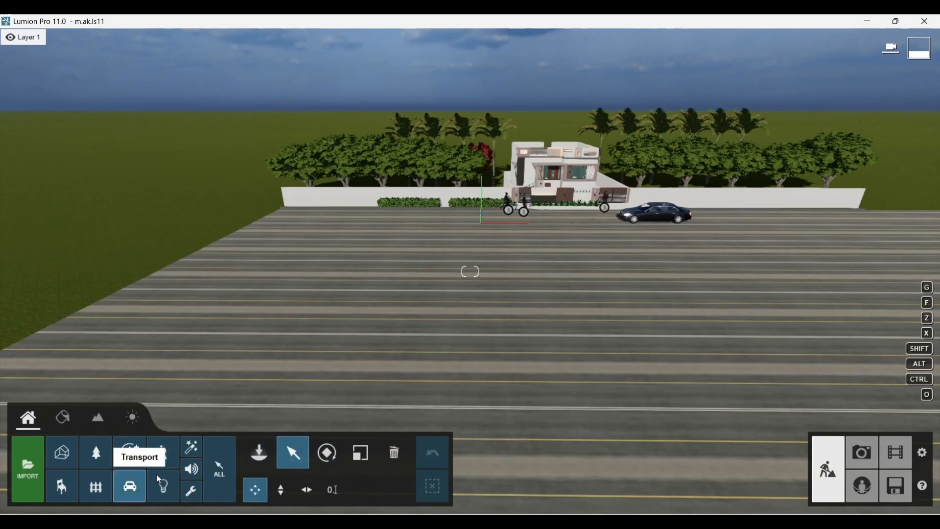
left_click(259, 452)
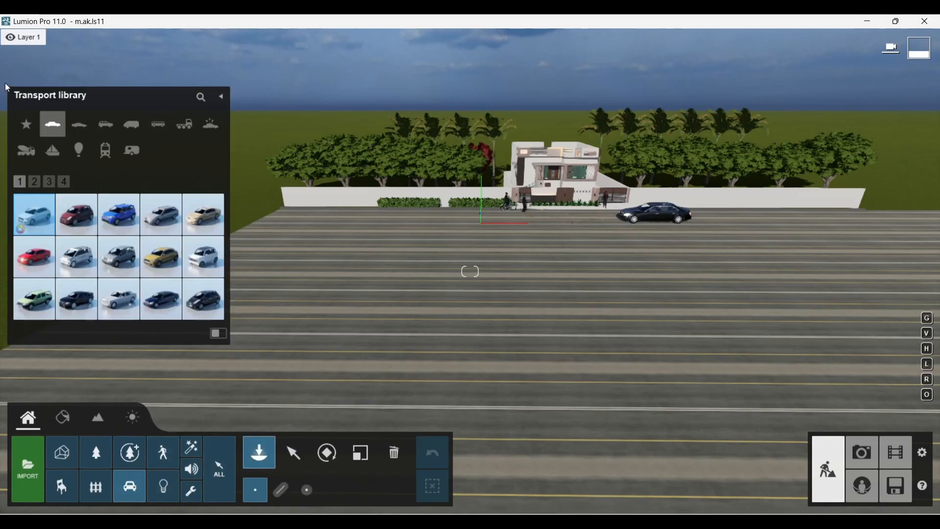
left_click(77, 221)
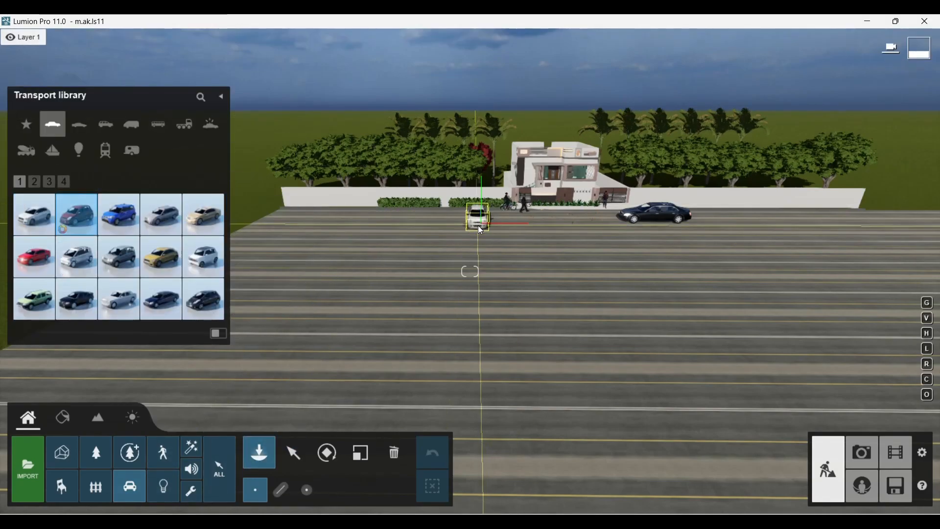
scroll(478, 225, "up", 3)
left_click(453, 258)
left_click(507, 259)
left_click(561, 259)
left_click(613, 258)
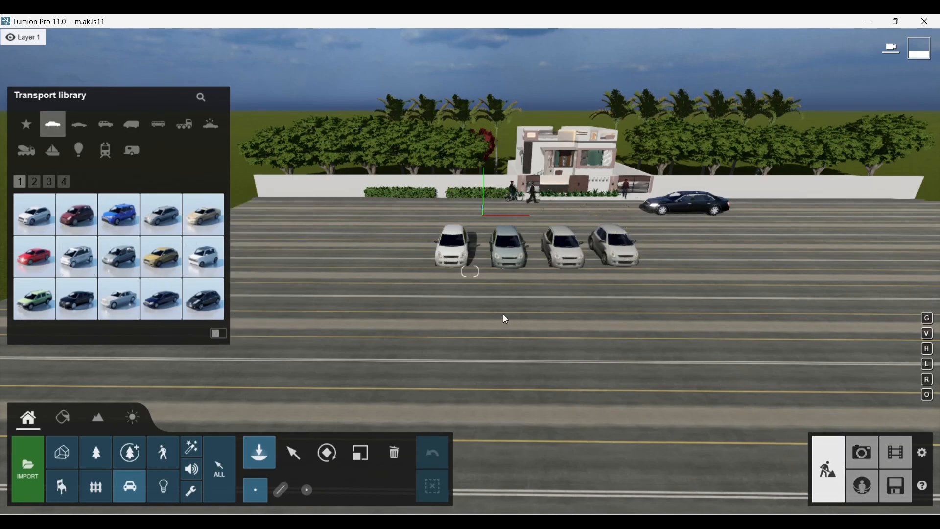
- Switch to Movie mode and start recording a new camera clip in the second slot
left_click(895, 463)
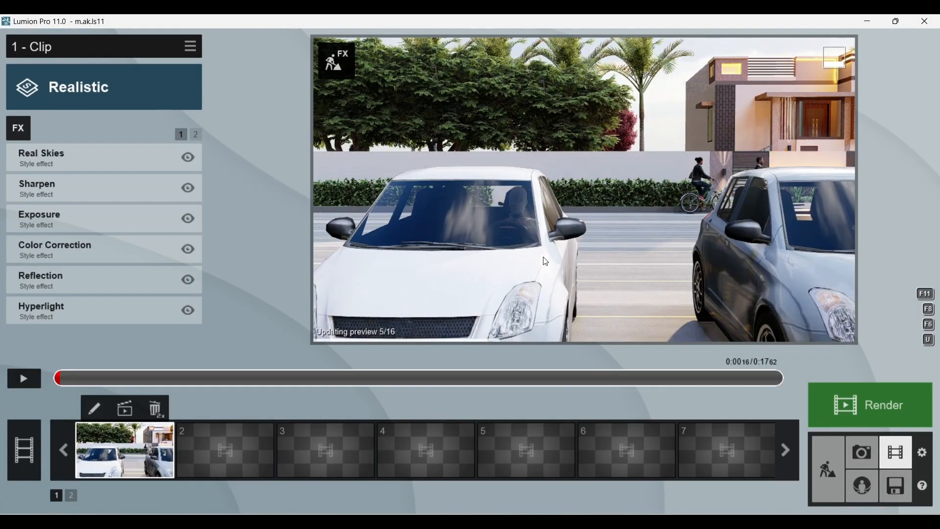
left_click(183, 458)
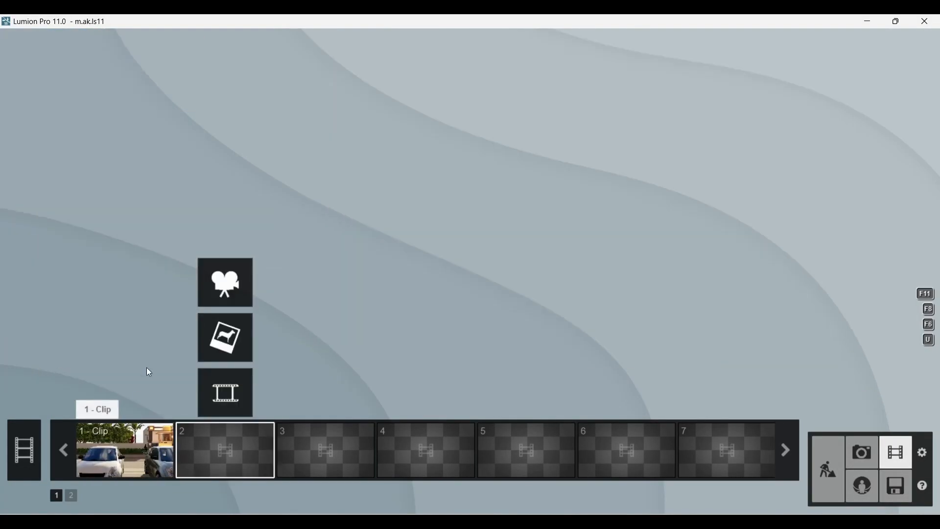
left_click(213, 283)
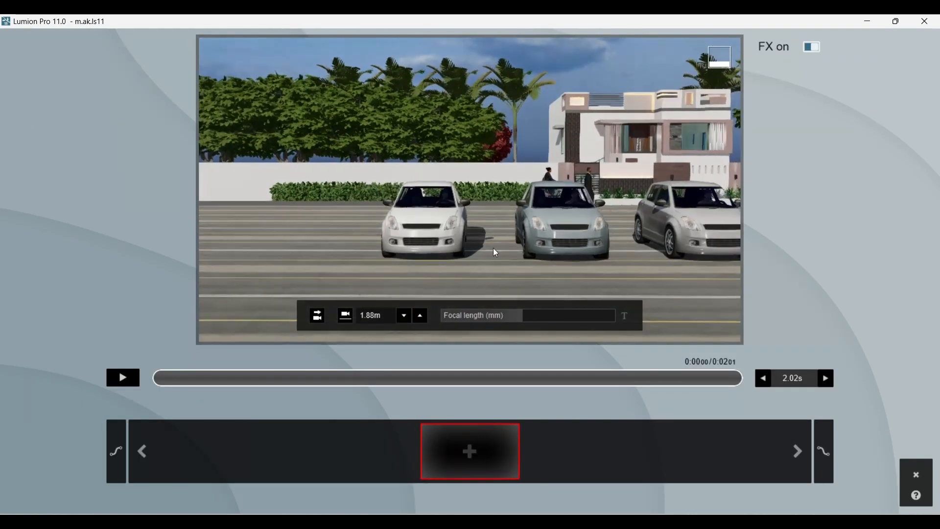
- Frame the house with all four hatchbacks in front of it and capture the first camera keyframe
left_click(624, 316)
left_click(616, 233)
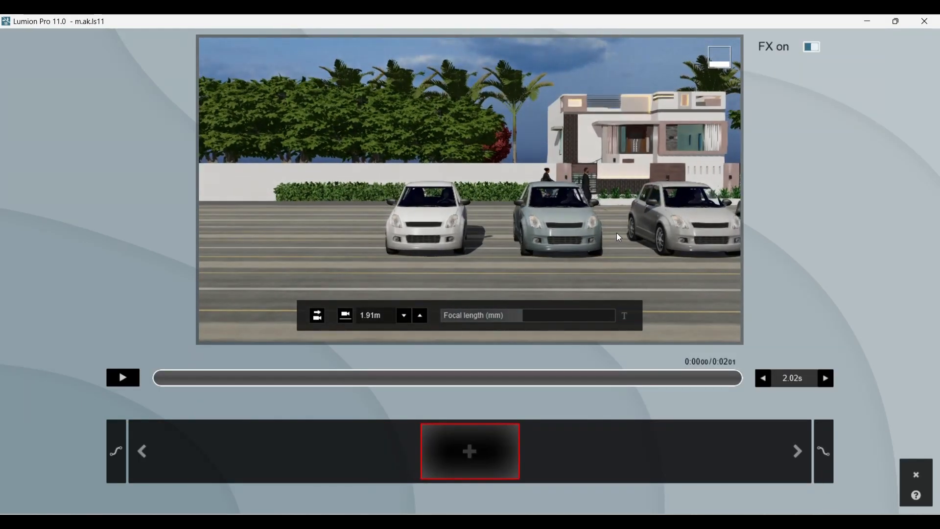
scroll(411, 195, "down", 3)
key("d")
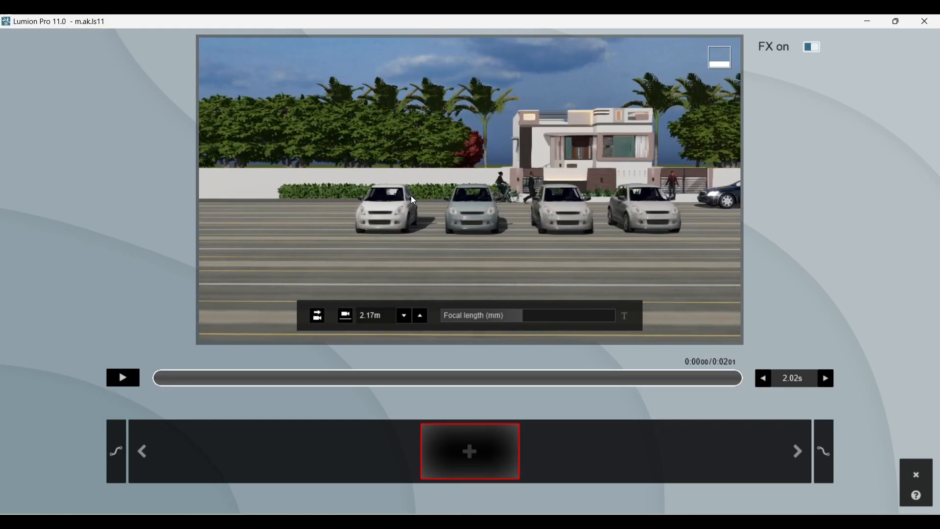
left_click(484, 455)
- Turn the camera along the road with the hatchbacks at the edge of the frame and capture the second keyframe
right_click_drag(510, 192, 490, 195)
scroll(490, 195, "down", 3)
key("s")
right_click_drag(627, 196, 499, 195)
key("d")
key("s")
key("d")
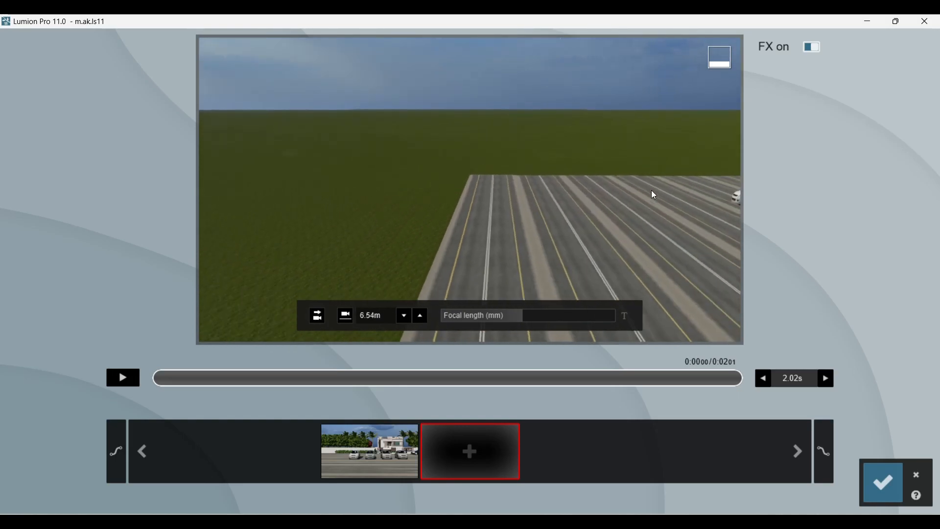
key("w")
key("d")
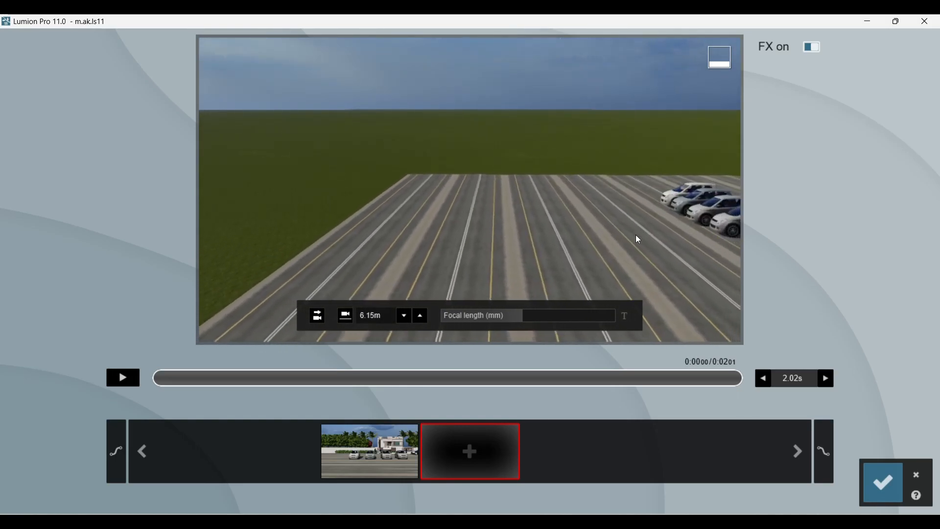
key("w")
key("w")
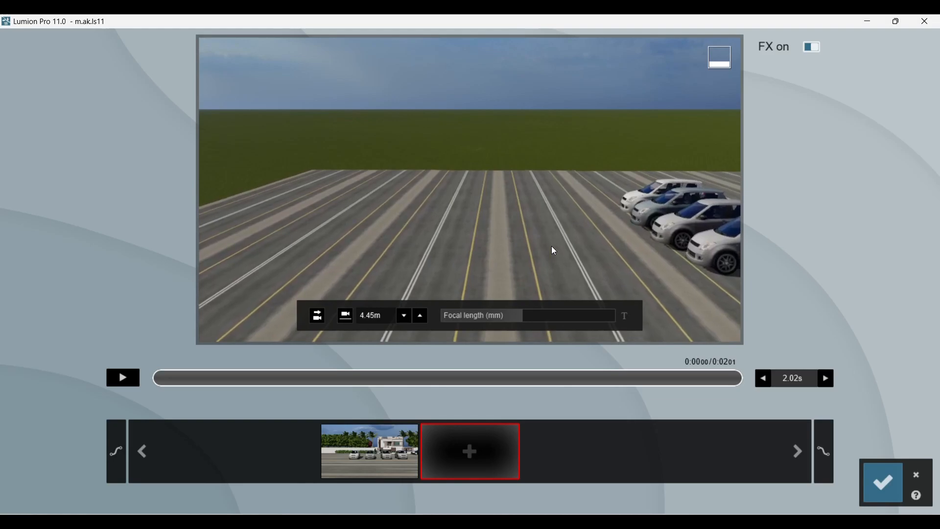
key("e")
right_click_drag(552, 246, 551, 242)
left_click(460, 463)
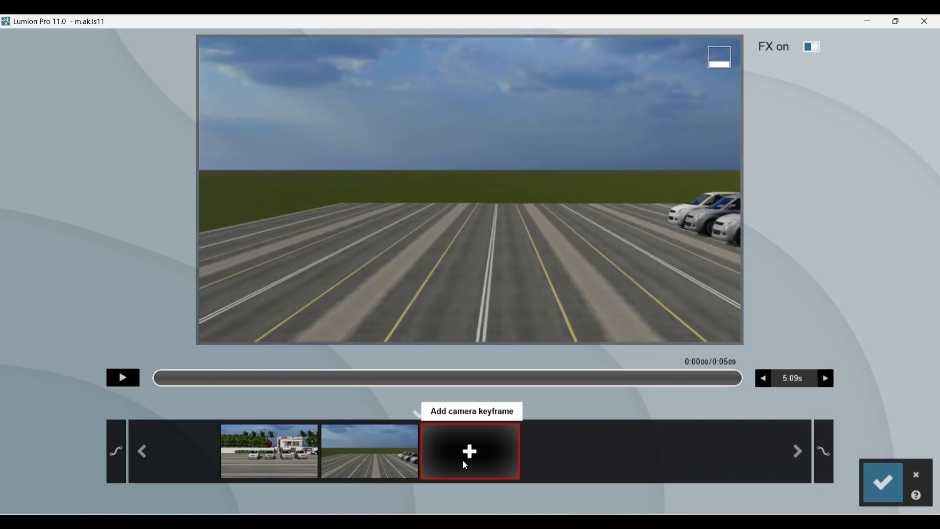
- Add further camera keyframes looking along the road as the cars leave the frame, and save the clip
left_click(463, 461)
left_click(463, 461)
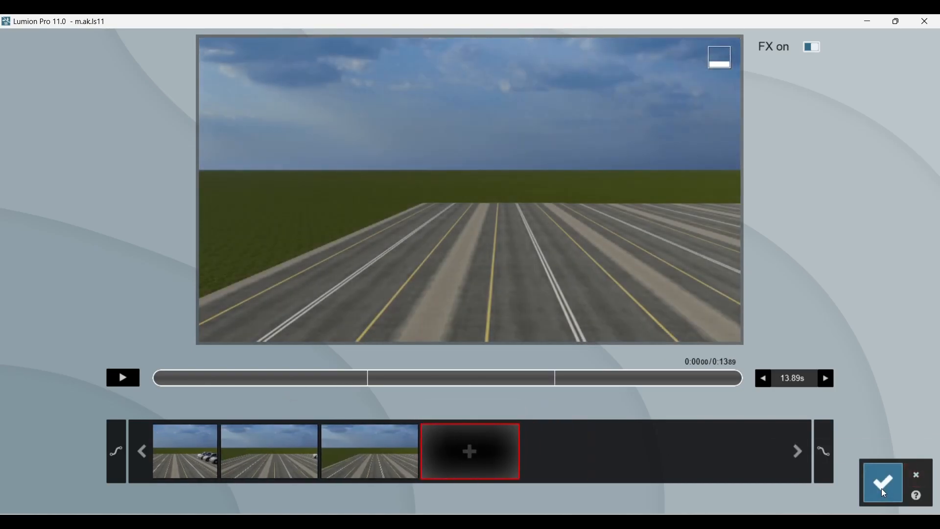
left_click(883, 485)
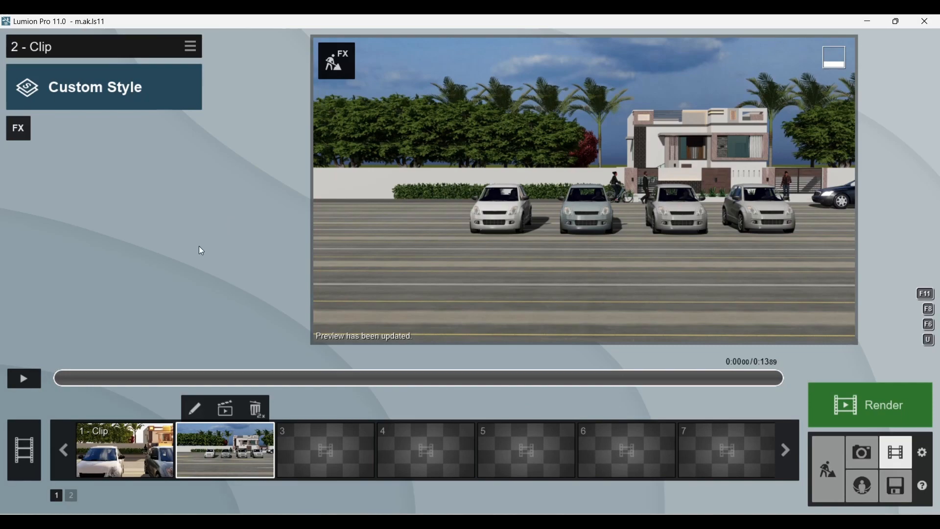
- Apply the Realistic style to the second clip and add the Mass Move effect
left_click(85, 74)
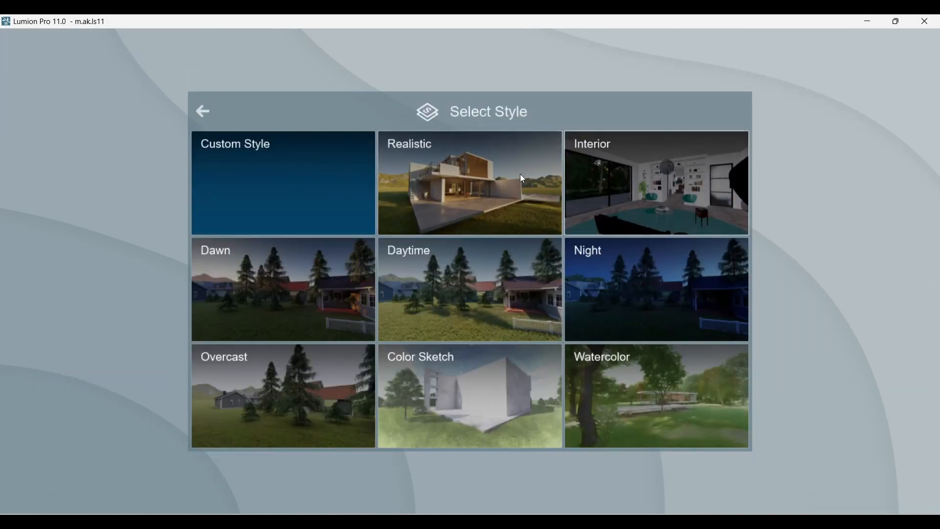
left_click(463, 183)
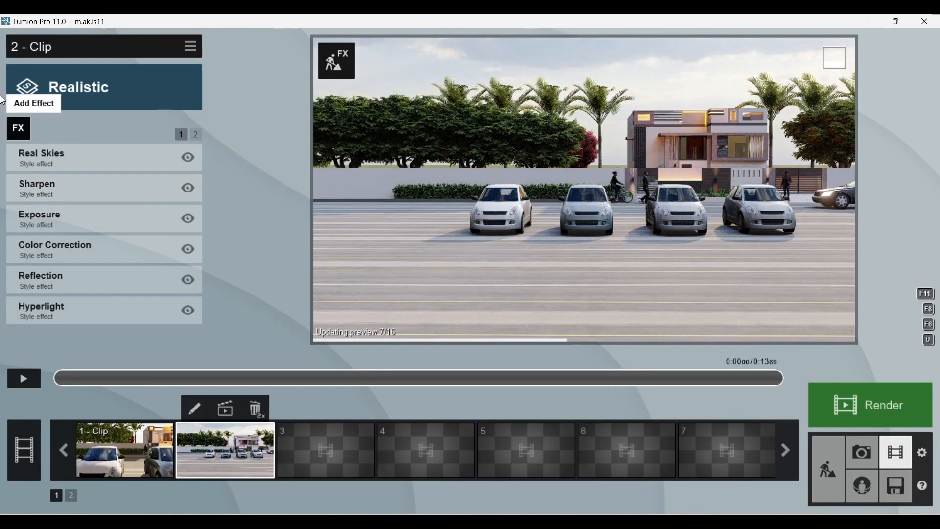
left_click(18, 128)
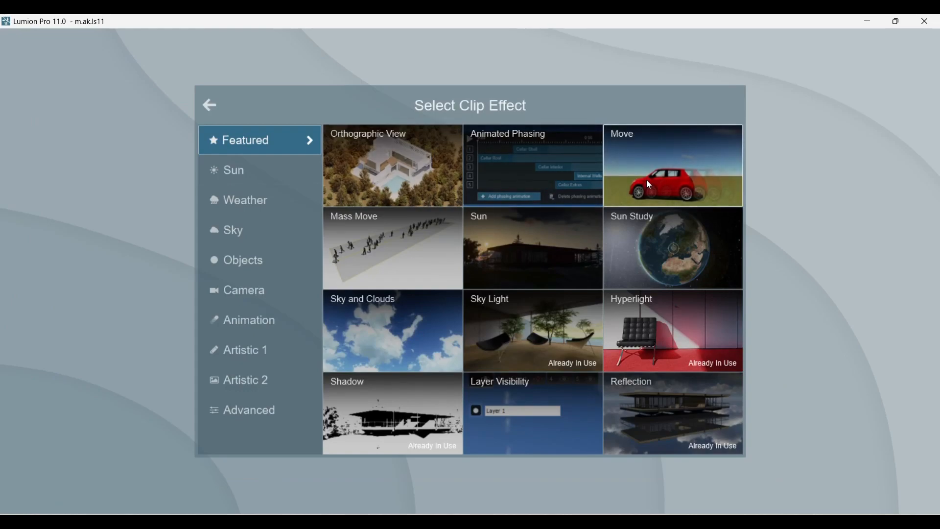
left_click(374, 245)
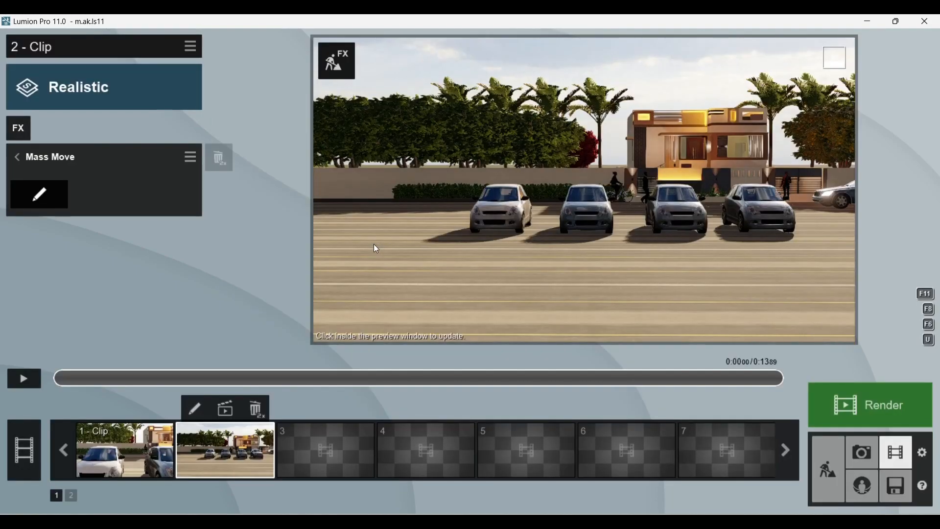
- Try to lay a Mass Move path from the front of the leftmost white hatchback diagonally across the road
left_click(55, 190)
right_click_drag(436, 287, 429, 250)
scroll(441, 253, "down", 5)
scroll(441, 236, "down", 3)
scroll(432, 219, "up", 4)
scroll(437, 255, "up", 3)
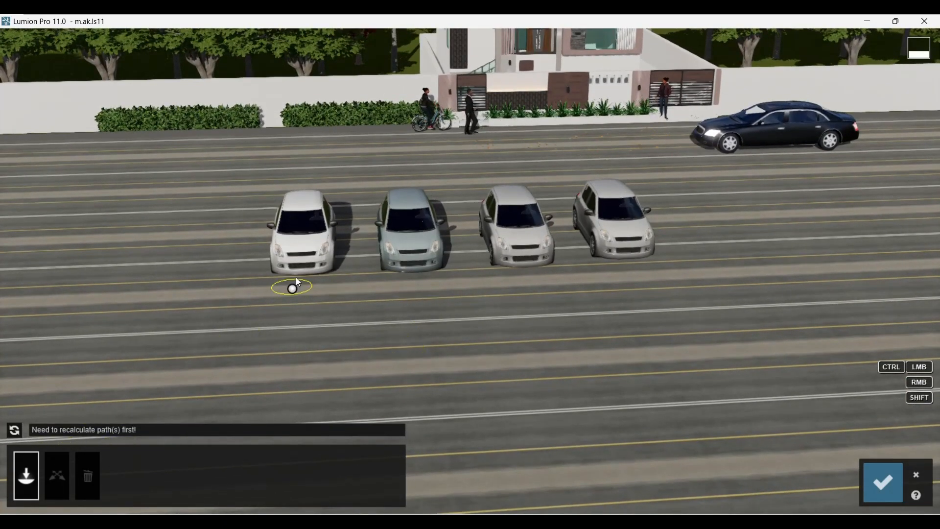
left_click(314, 278)
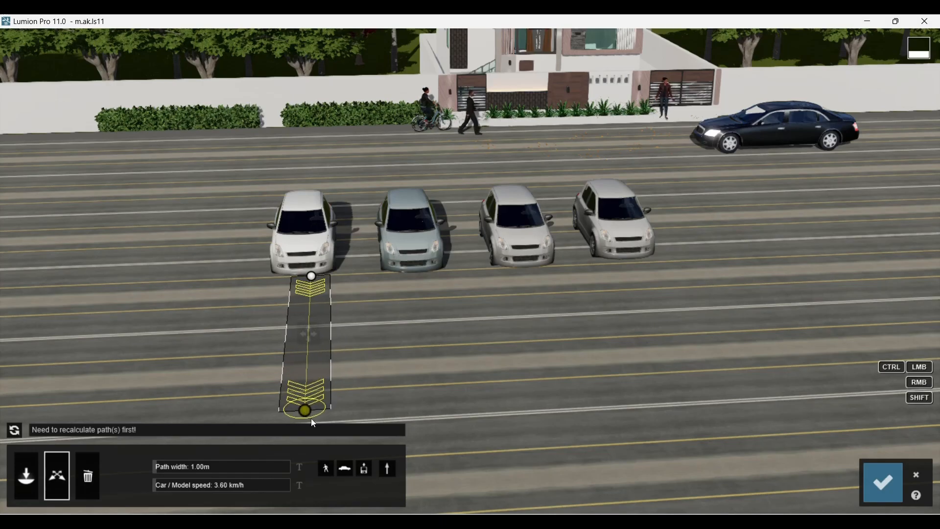
scroll(315, 353, "down", 3)
scroll(316, 356, "down", 2)
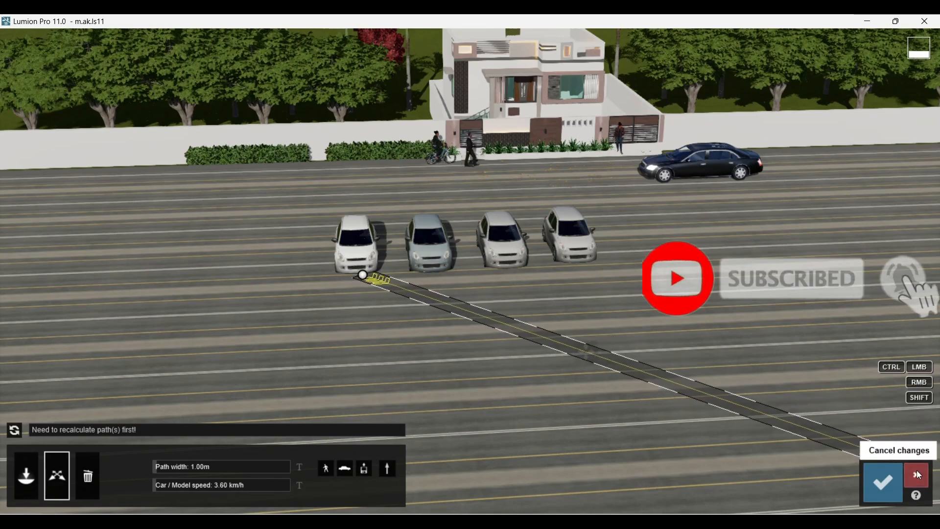
left_click(885, 483)
- Cancel the diagonal path and lay a new Mass Move path from between the two middle hatchbacks across the road to its near edge
left_click(39, 194)
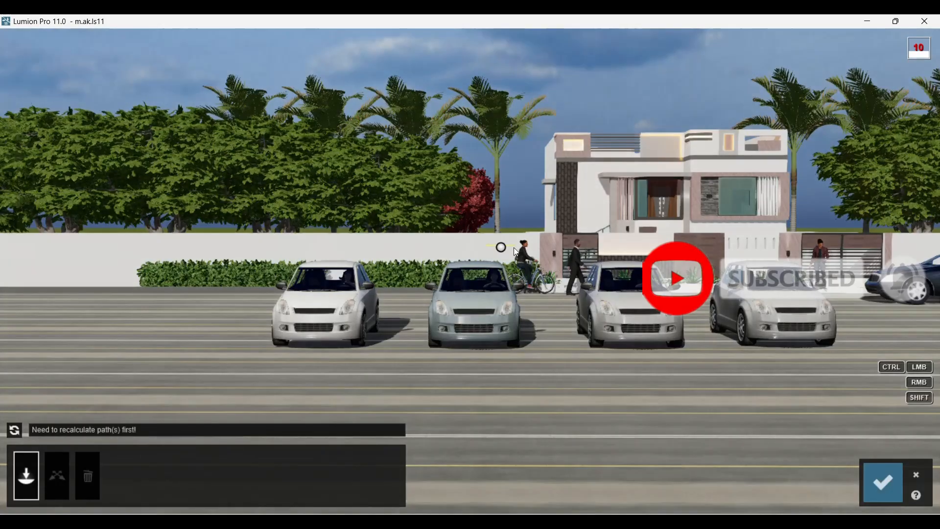
scroll(495, 247, "up", 2)
scroll(496, 247, "down", 3)
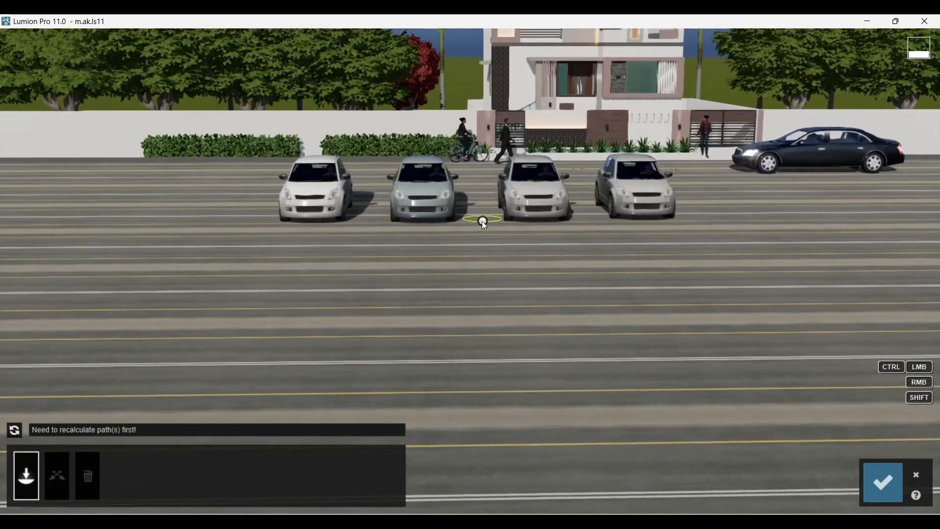
left_click(481, 222)
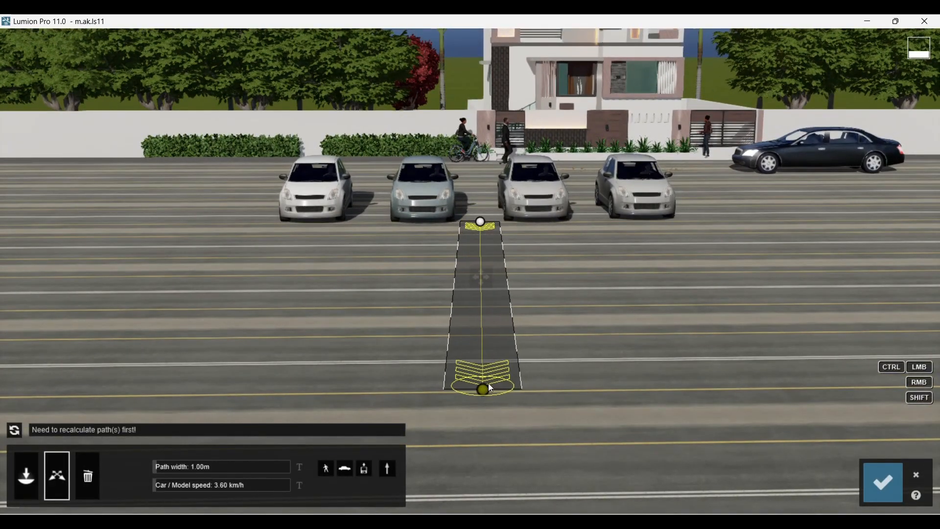
scroll(487, 383, "down", 3)
scroll(499, 378, "down", 1)
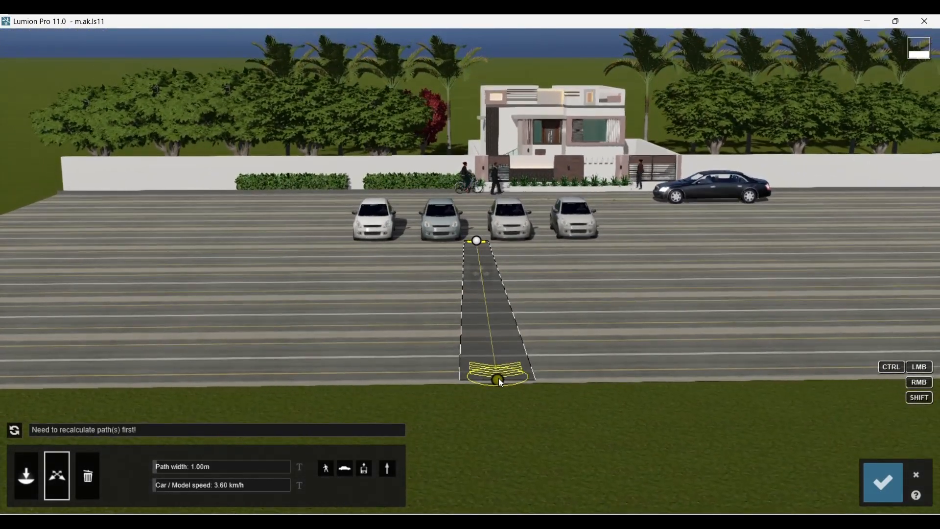
left_click(499, 378)
- Set the Mass Move path width to 12.06 m and the car / model speed to 8.39 km/h
scroll(496, 316, "up", 5)
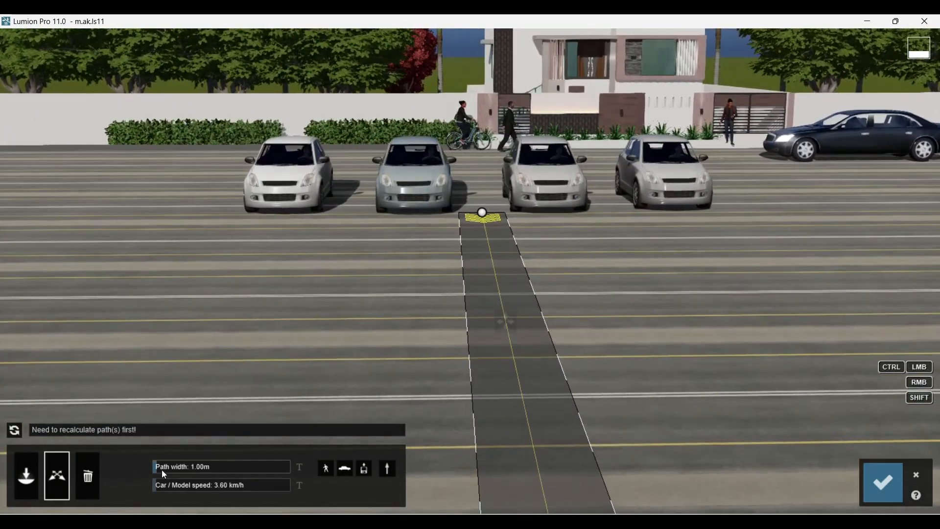
left_click_drag(157, 467, 235, 463)
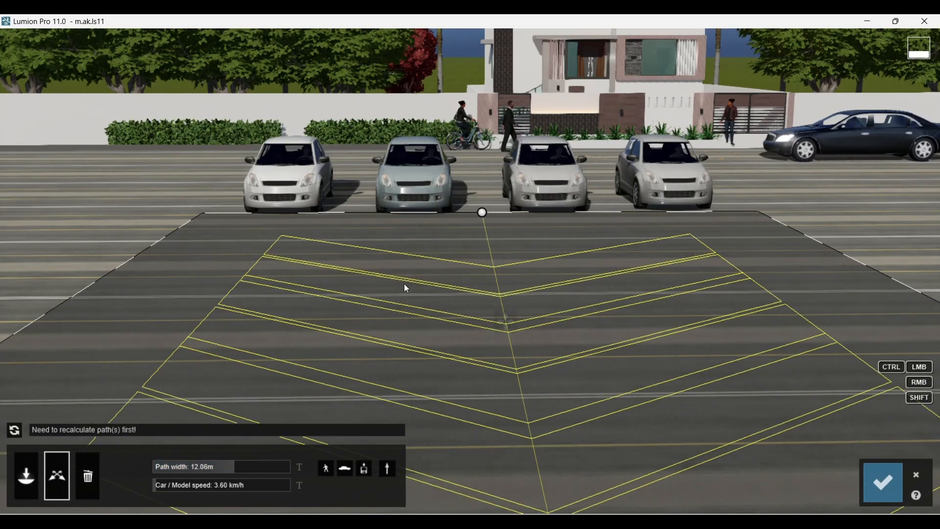
scroll(456, 252, "down", 3)
right_click_drag(456, 253, 457, 254)
scroll(458, 257, "down", 5)
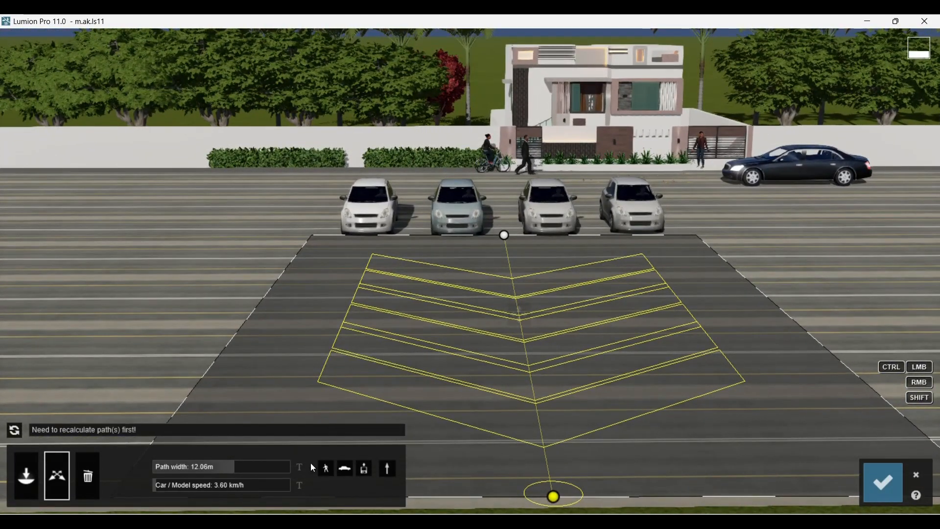
mouse_move(161, 486)
left_mouse_down()
mouse_move(184, 485)
mouse_move(160, 489)
left_mouse_up()
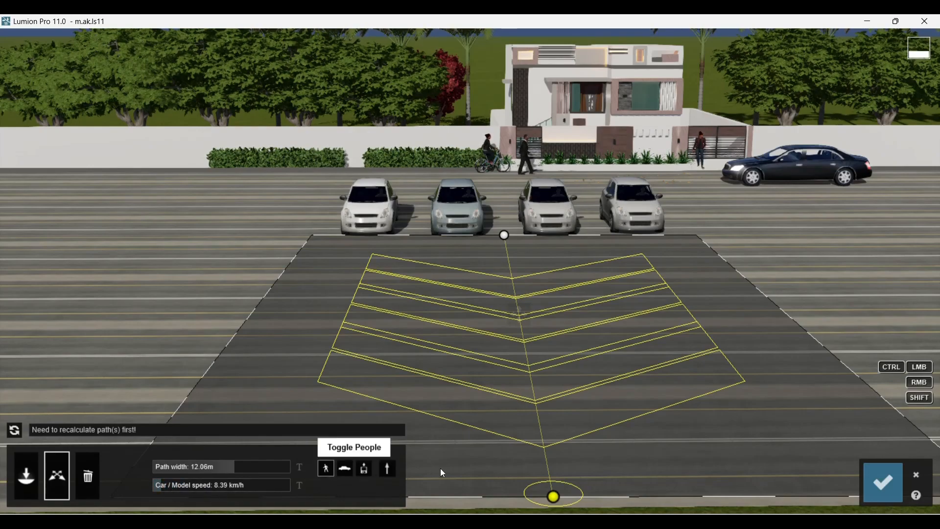
- Cycle the path's direction through the reversed and both dual-direction options and back to one-way away from the cars
scroll(538, 319, "down", 3)
right_click_drag(538, 318, 563, 293)
scroll(551, 308, "down", 3)
scroll(564, 293, "down", 3)
scroll(561, 295, "up", 3)
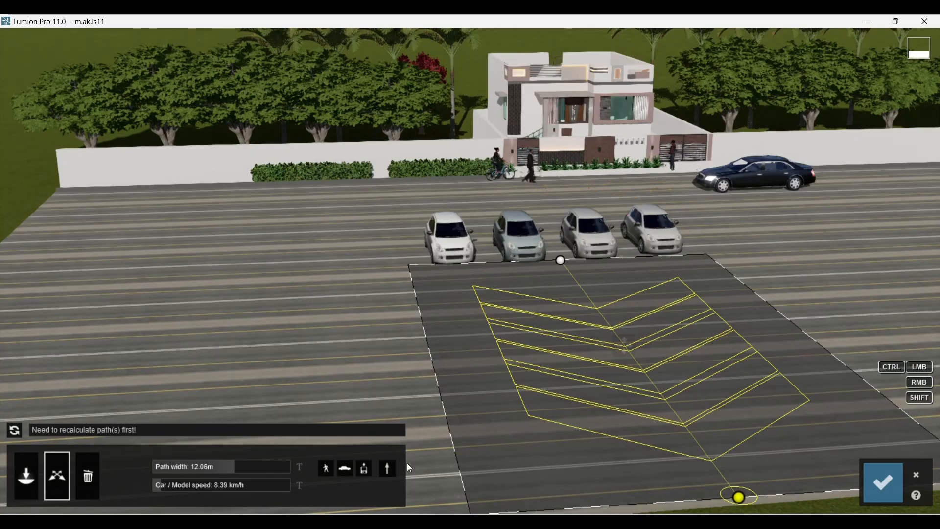
left_click(388, 469)
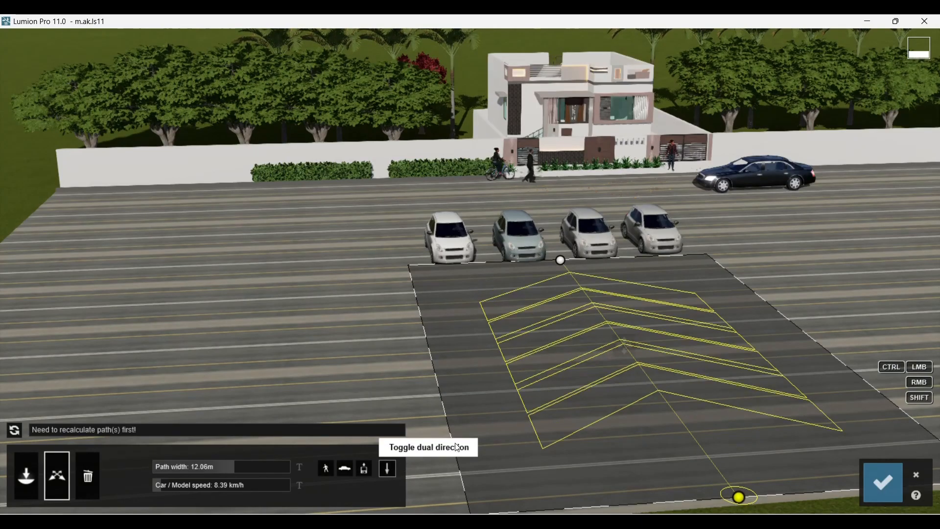
left_click(385, 473)
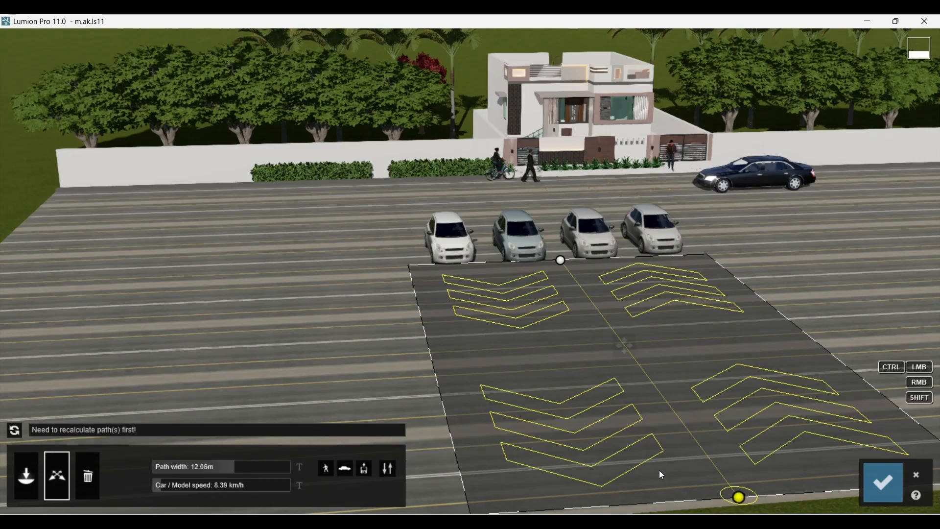
left_click(387, 468)
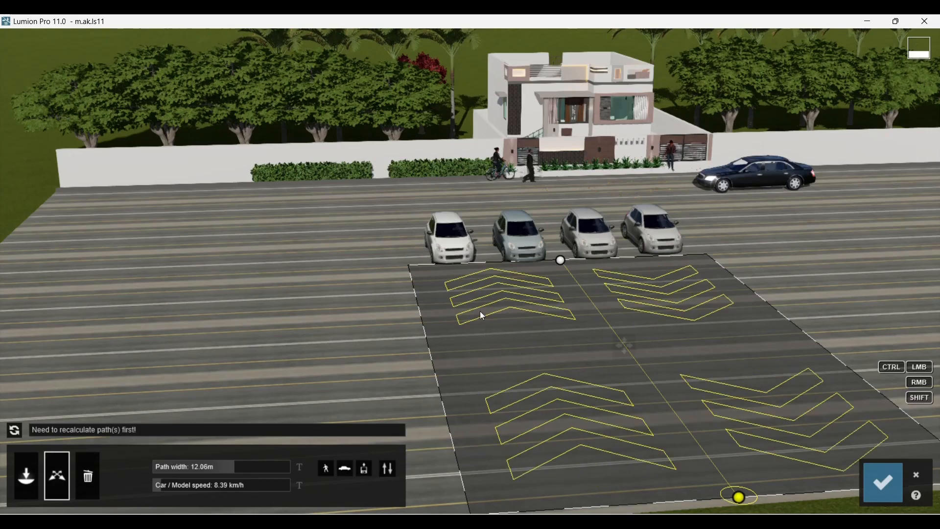
left_click(388, 469)
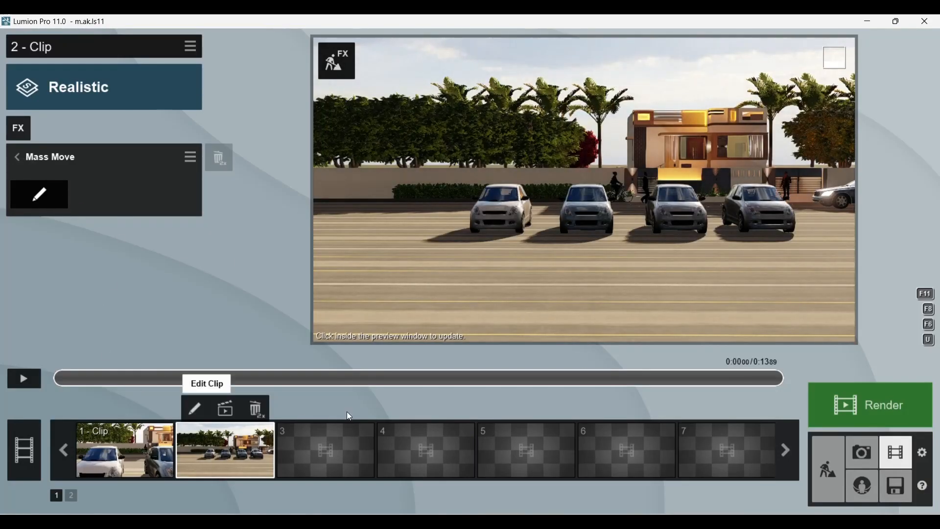
- Play the second clip partway to check the Mass Move animation of the hatchbacks
left_click(17, 379)
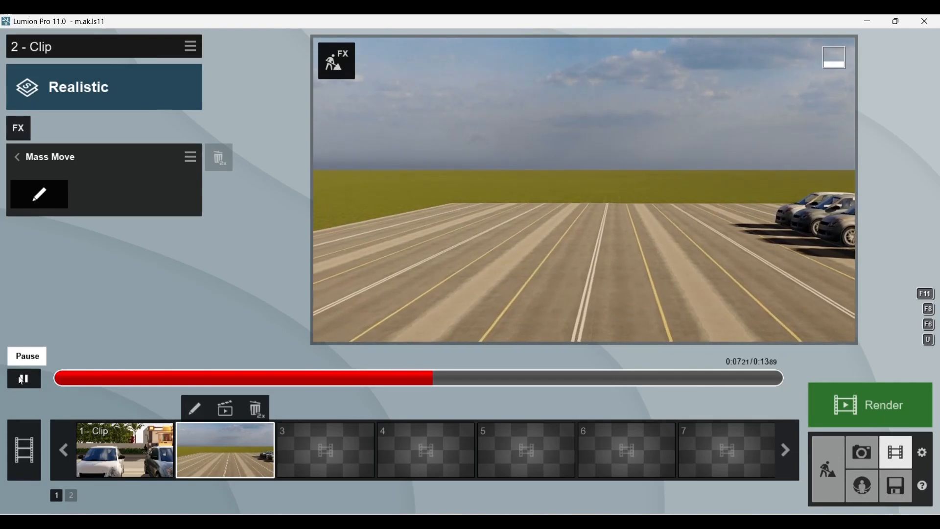
left_click(23, 380)
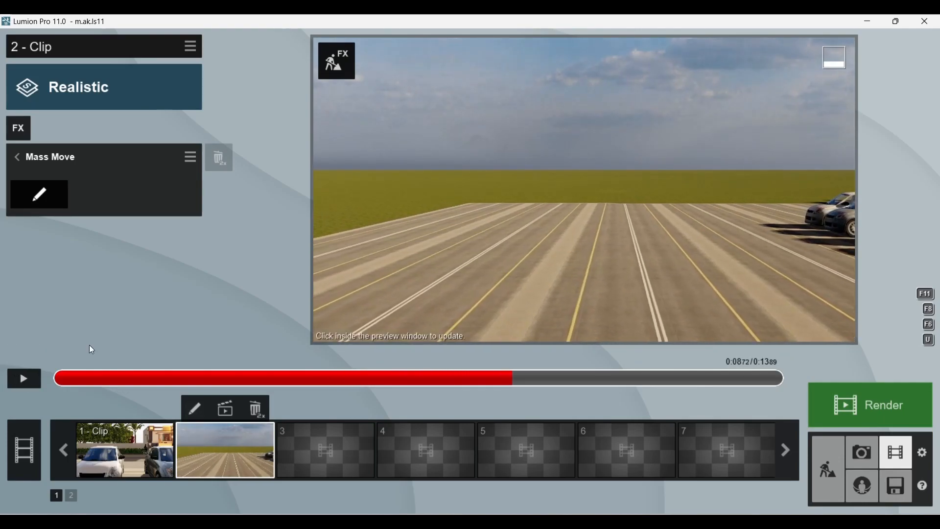
- Extend the Mass Move path's start point back to the rear of the hatchbacks, confirm the edit and play the clip
left_click(41, 195)
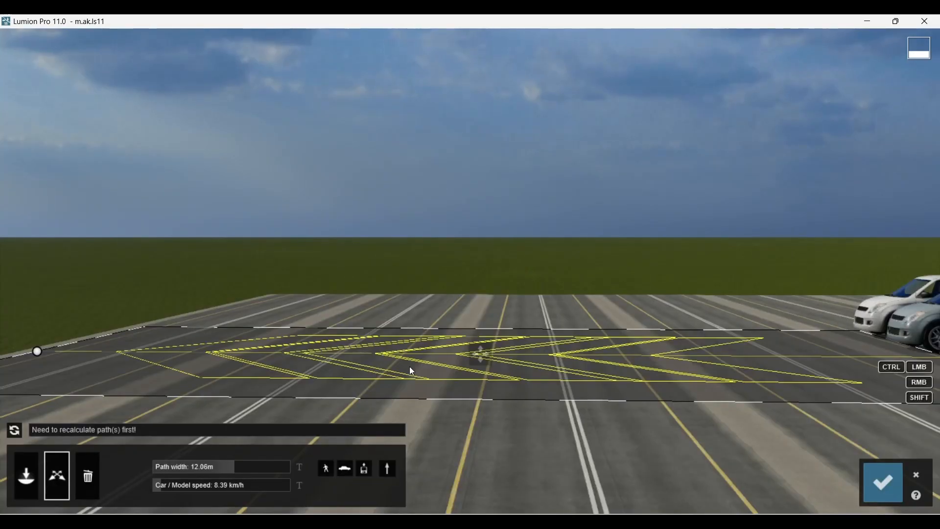
right_click_drag(460, 333, 353, 348)
key("w")
key("s")
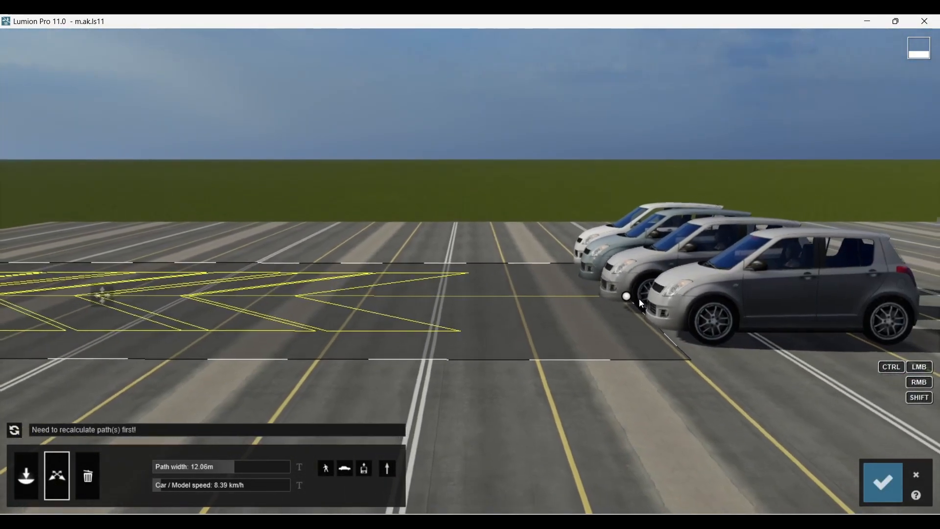
left_click_drag(628, 296, 858, 300)
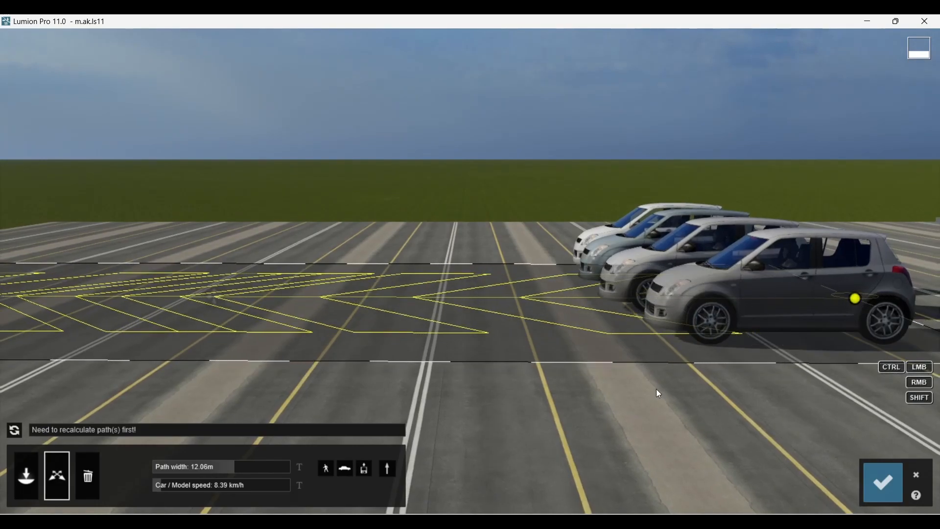
key("s")
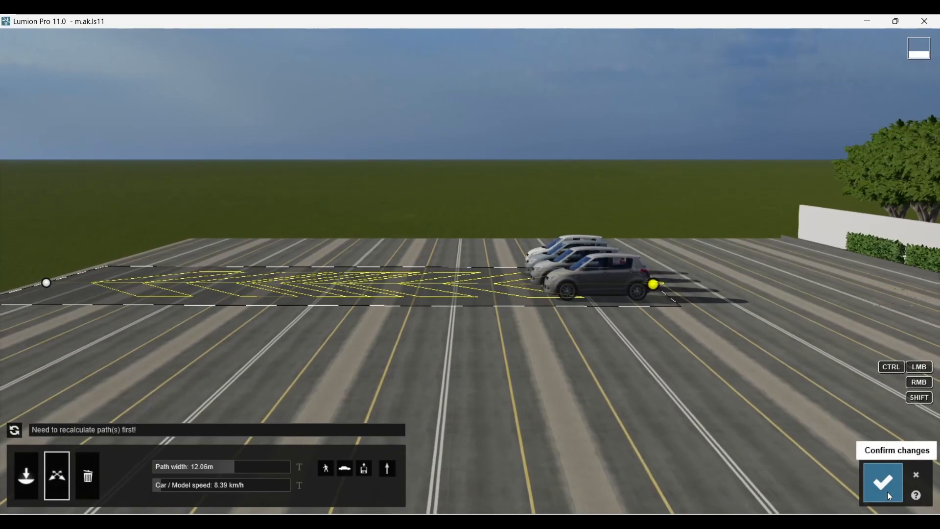
left_click(886, 485)
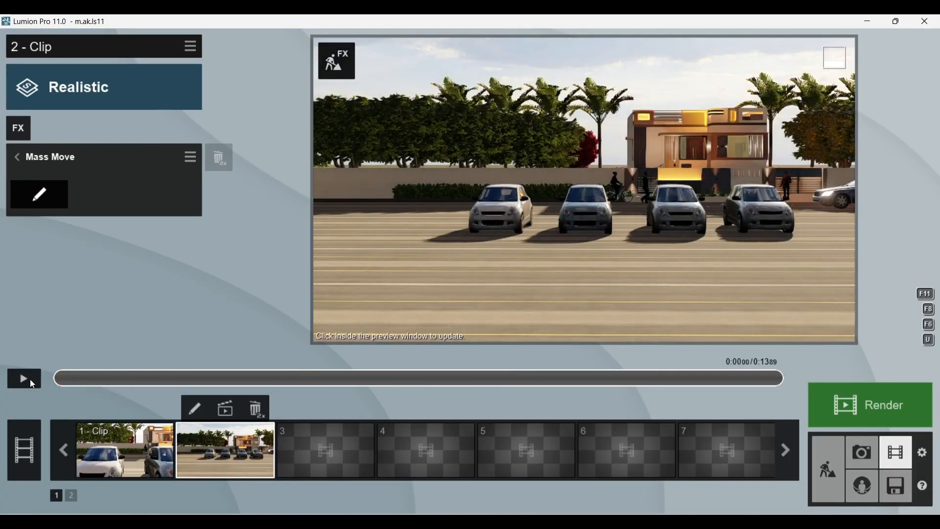
left_click(28, 379)
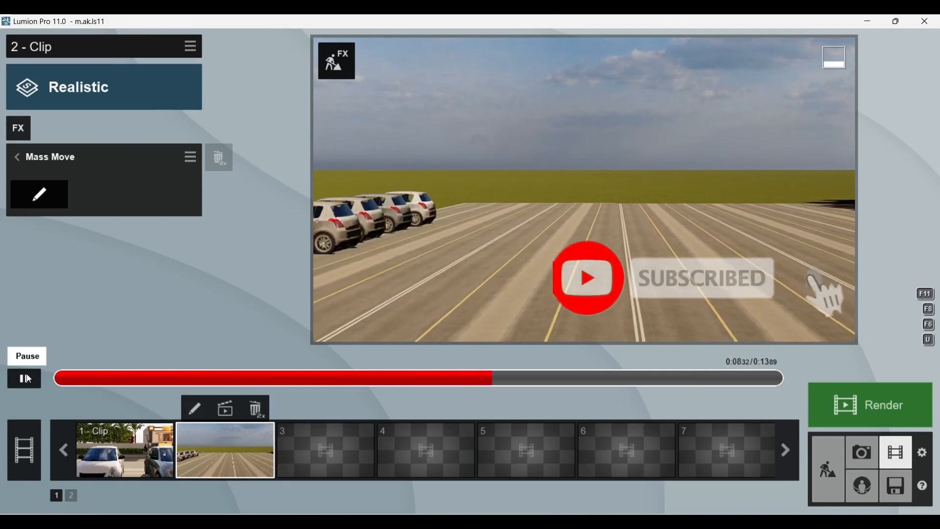
left_click(28, 378)
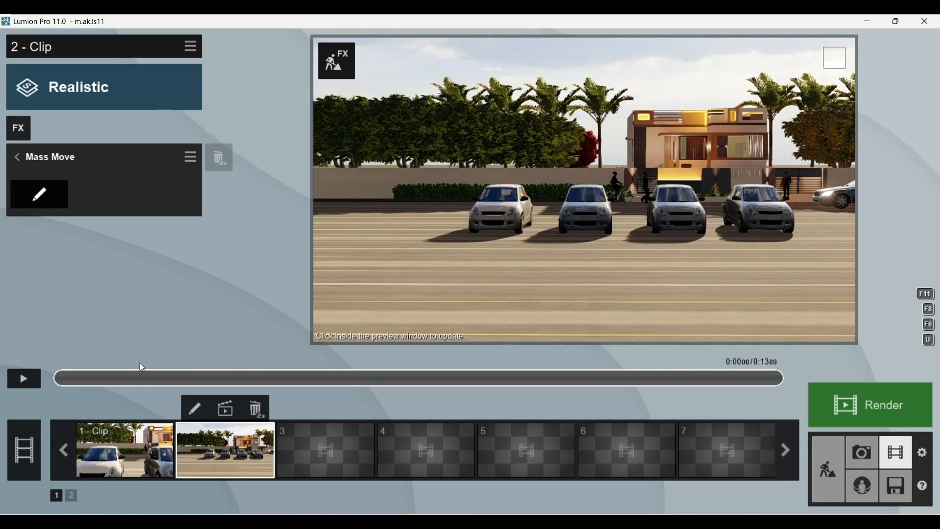
- Delete the second clip, and in Build mode delete the first, second and fourth hatchbacks from the left
double_click(257, 409)
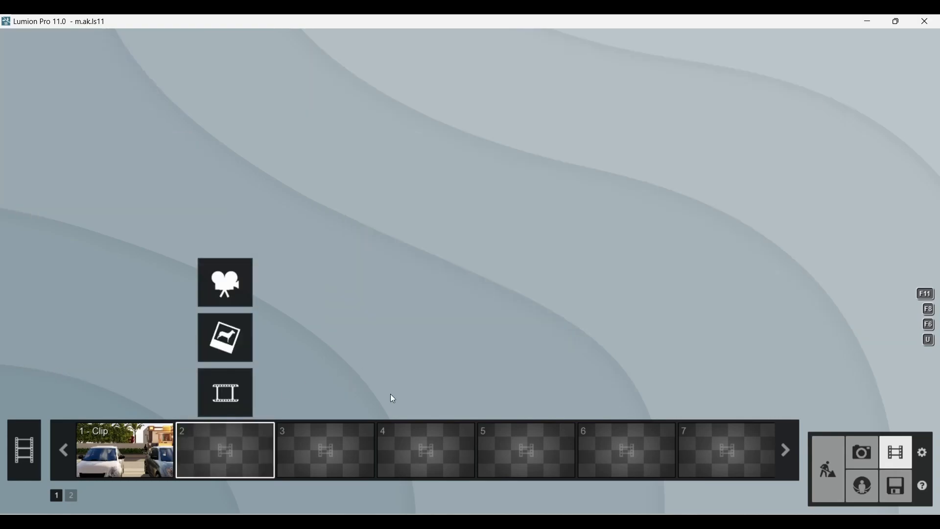
left_click(829, 469)
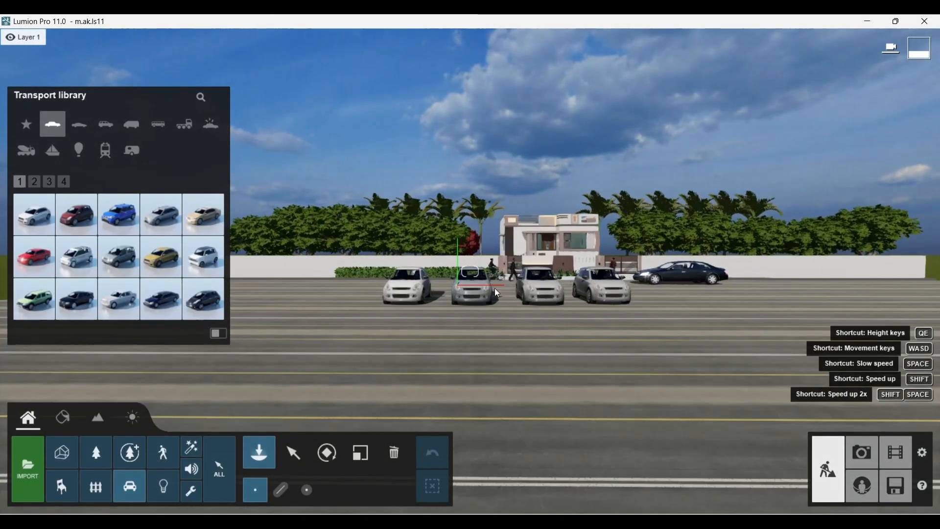
left_click(394, 453)
left_click(406, 307)
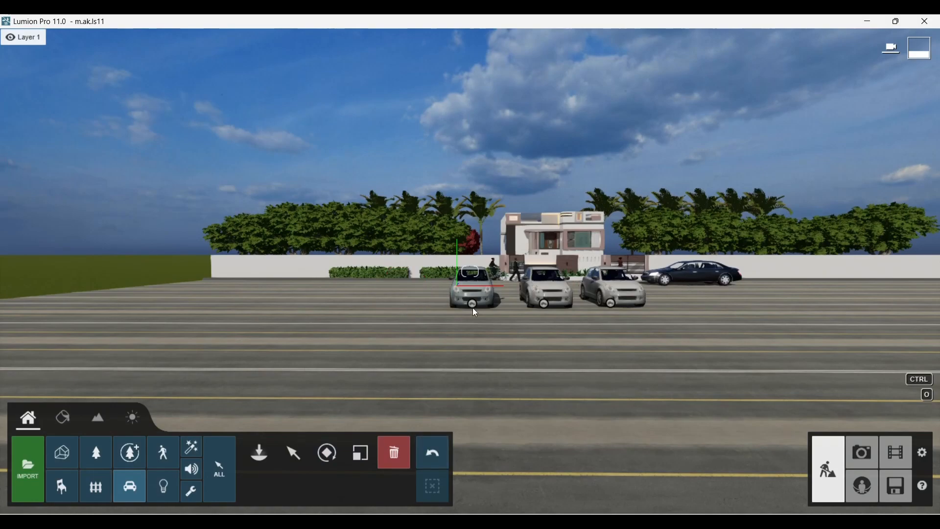
left_click(472, 300)
left_click(615, 301)
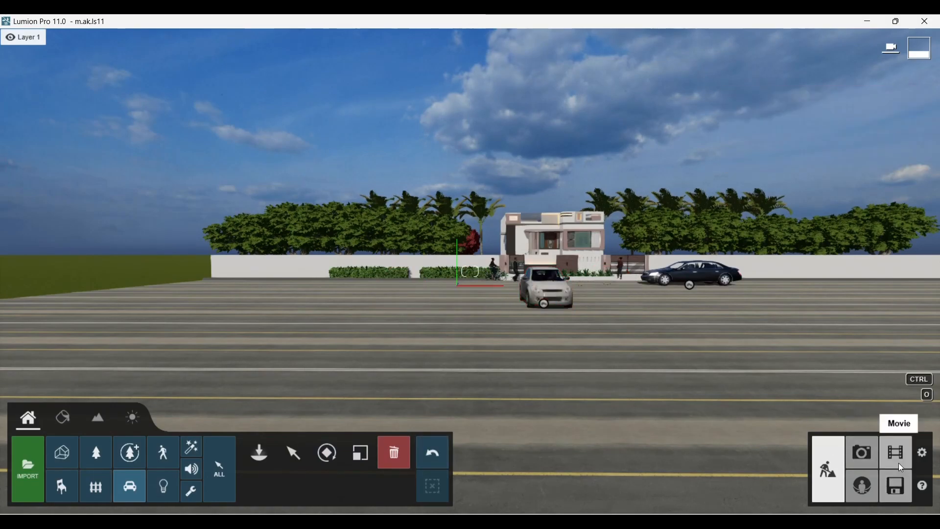
- Select the first clip in Movie mode, update its preview and open its Real Skies effect settings
left_click(896, 455)
left_click(162, 446)
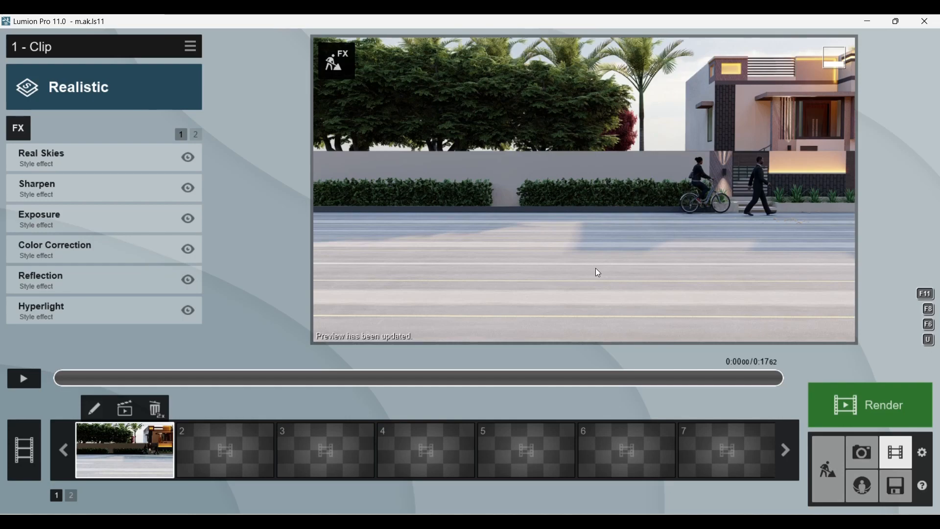
left_click(59, 166)
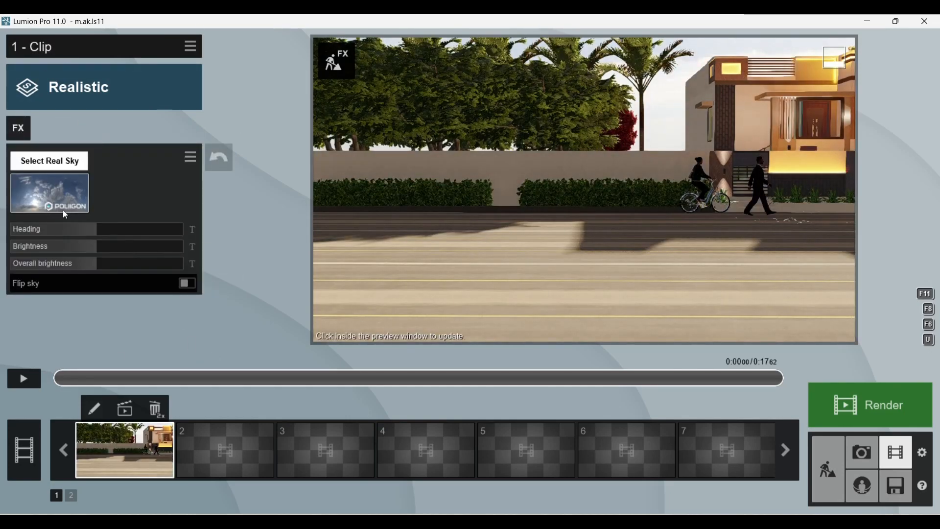
left_click(483, 192)
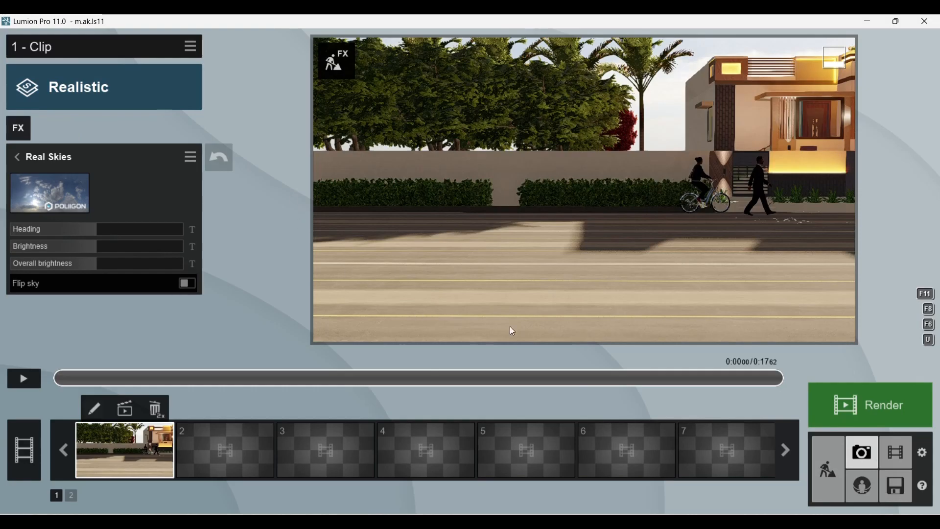
- Copy the effects of the second photo in Photo mode and return to the first clip in Movie mode
left_click(862, 451)
left_click(294, 431)
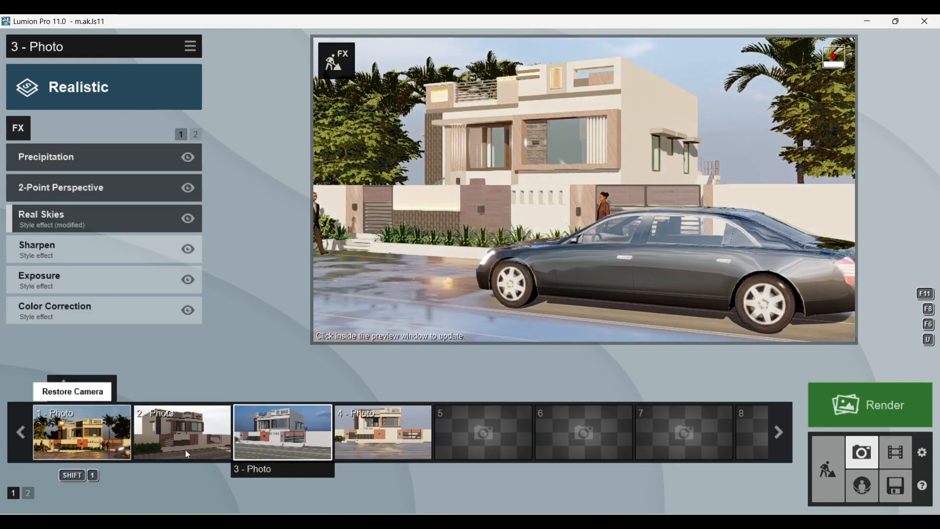
left_click(182, 444)
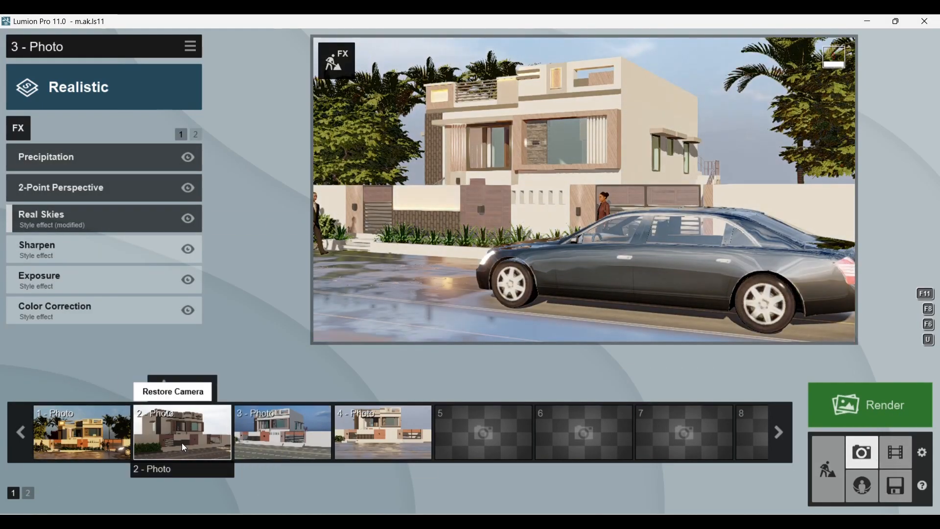
left_click(597, 295)
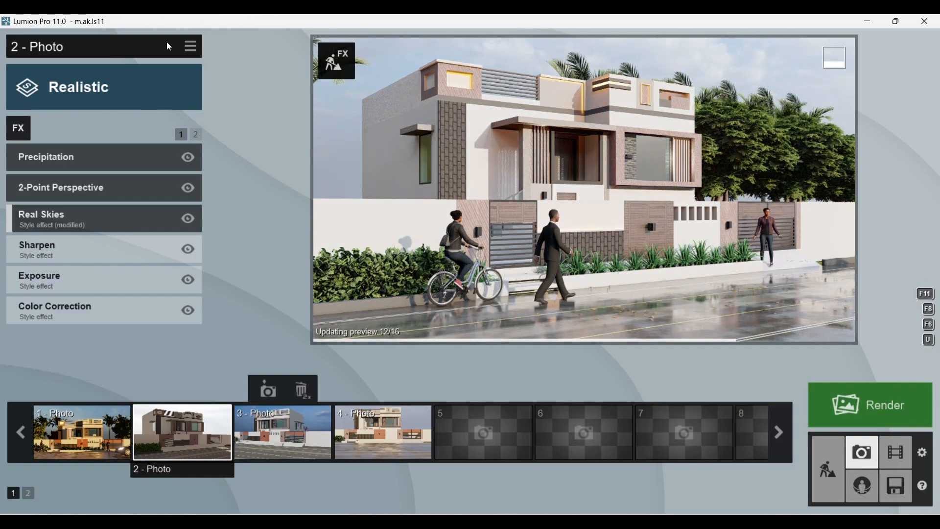
left_click(189, 47)
left_click(154, 57)
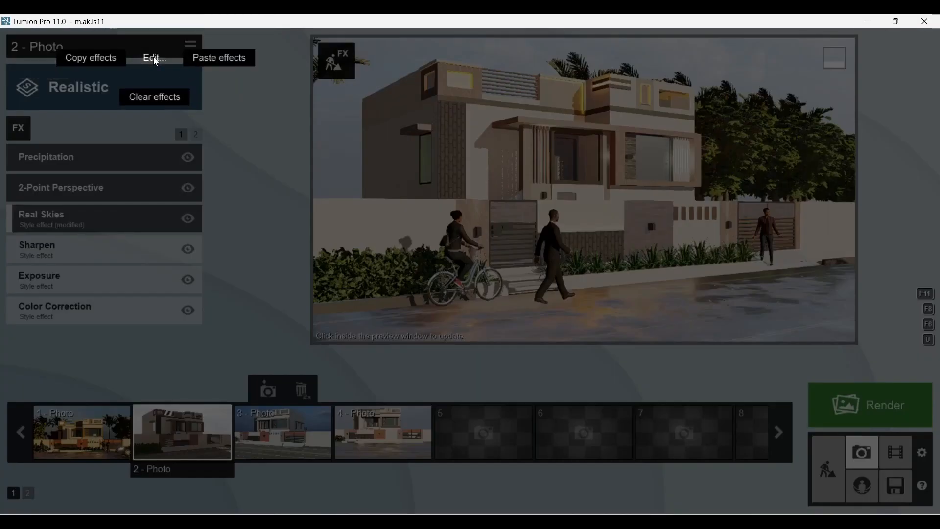
left_click(96, 58)
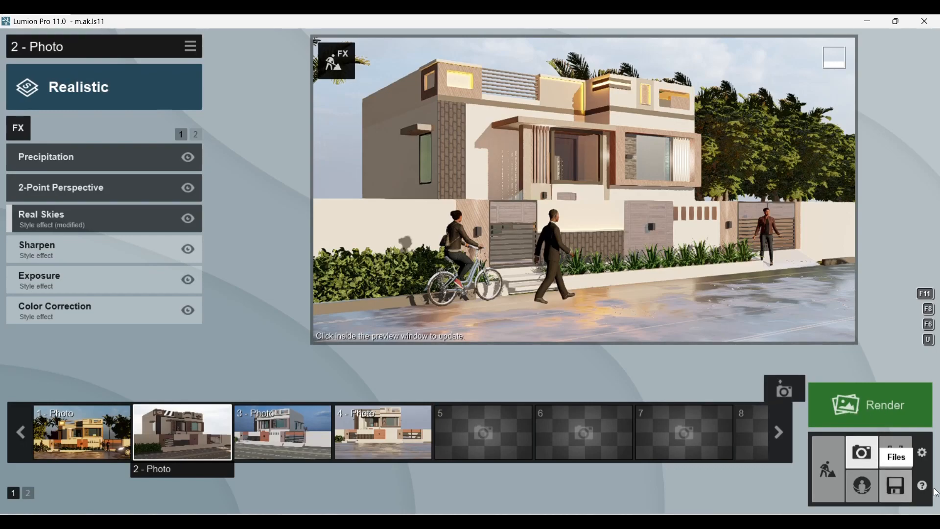
left_click(897, 452)
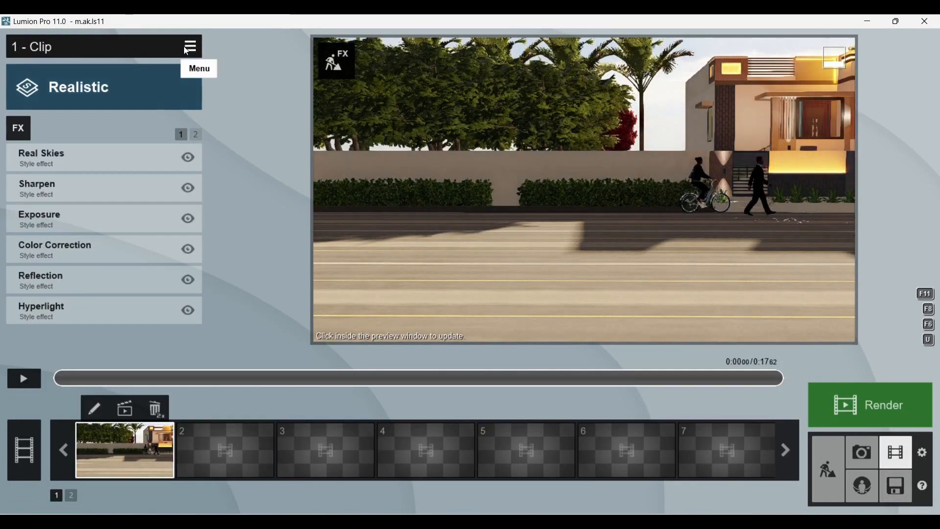
- Paste the copied photo effects onto the first clip, update its preview, and play part of the clip to check them
left_click(186, 46)
left_click(167, 61)
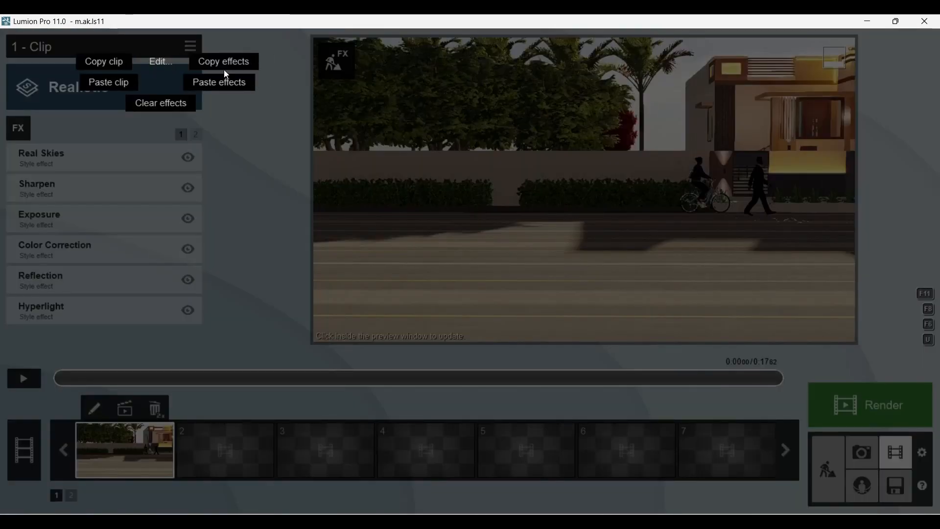
left_click(219, 82)
left_click(601, 225)
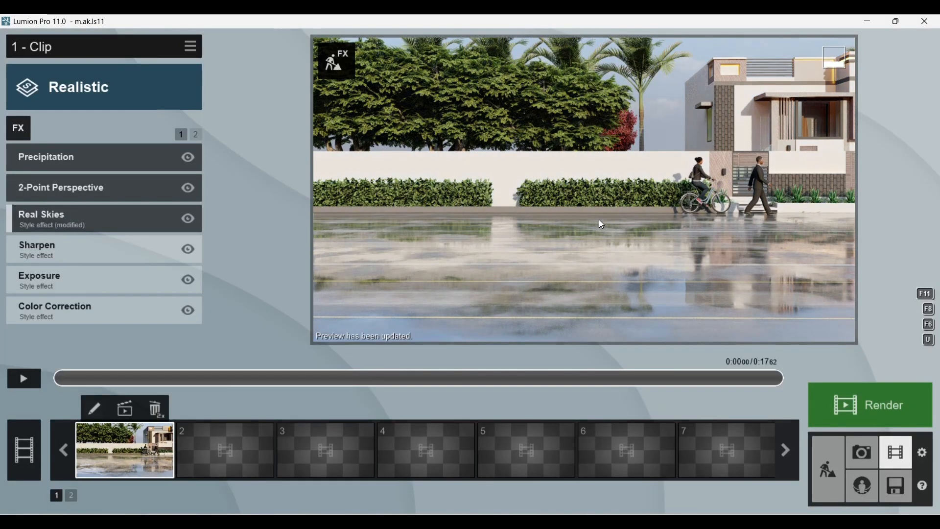
left_click(22, 380)
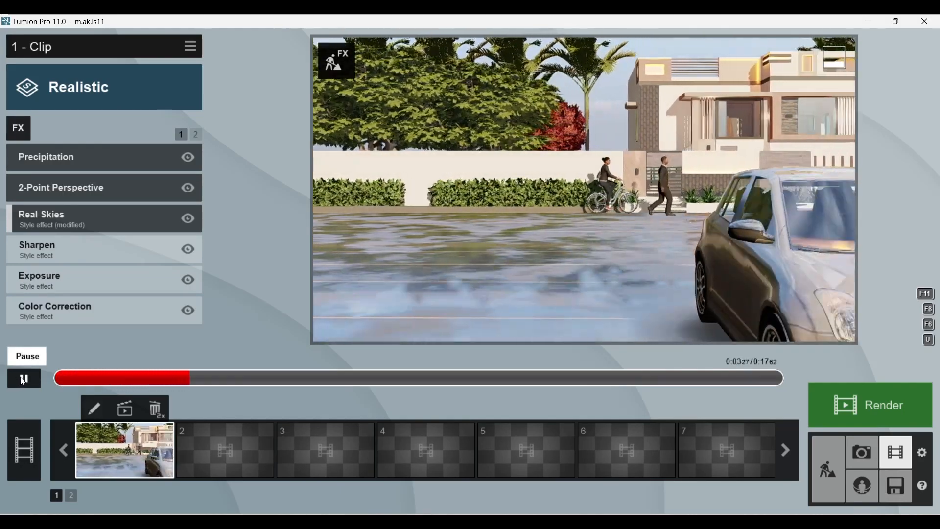
left_click(22, 380)
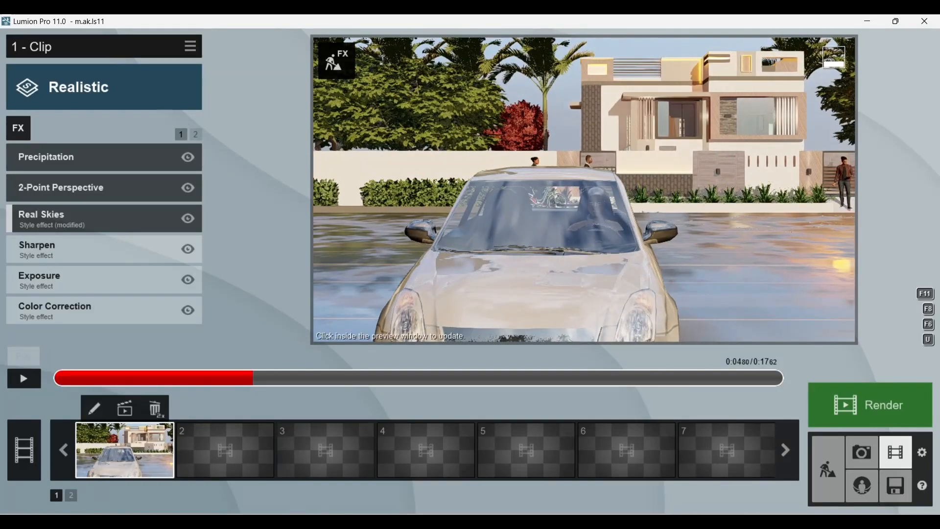
- Delete the remaining silver hatchback in front of the house in Build mode and return to the first clip in Movie mode
left_click(829, 469)
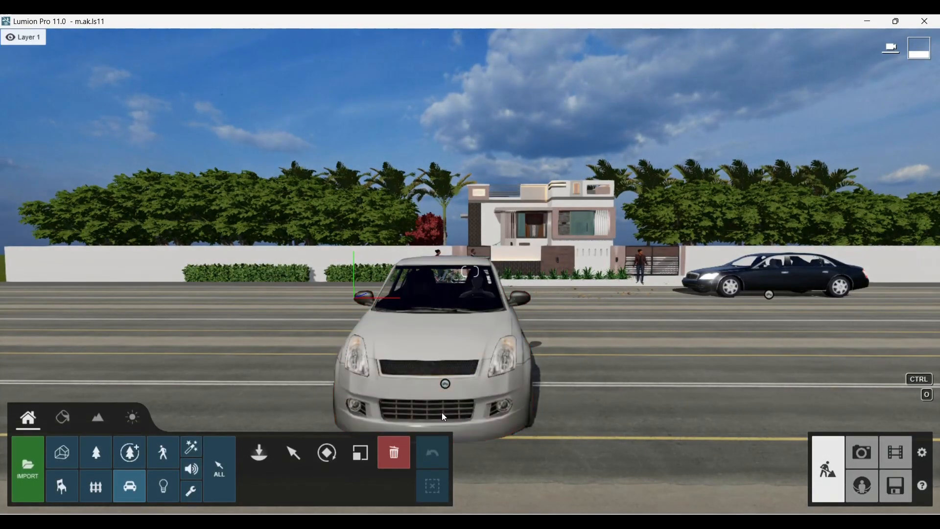
left_click(448, 382)
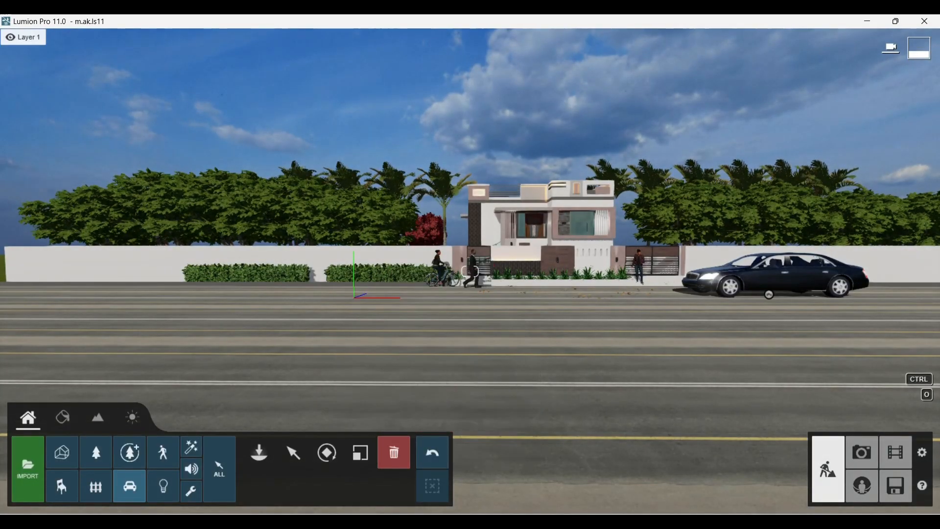
left_click(870, 459)
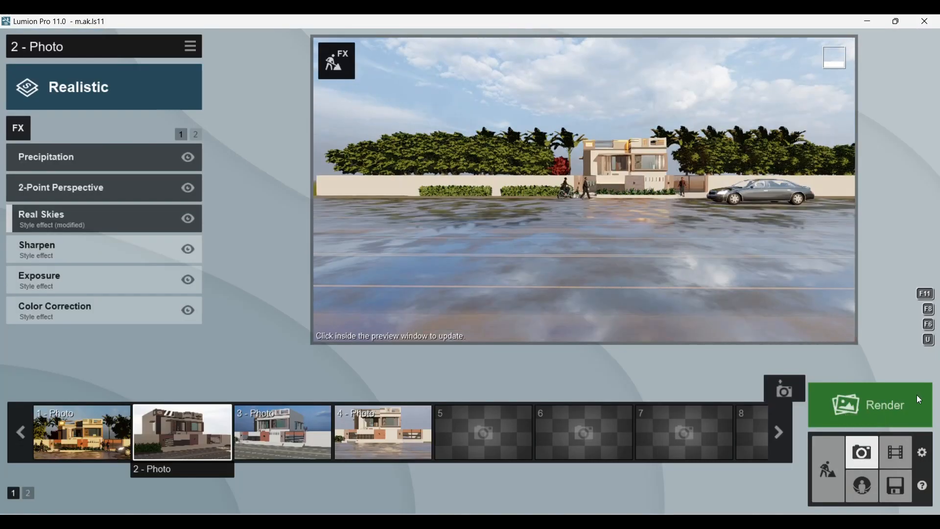
left_click(896, 452)
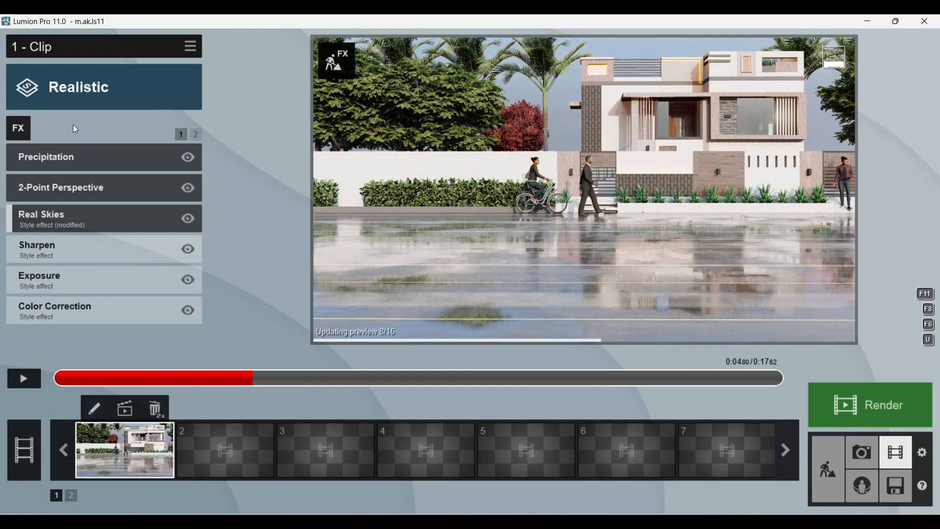
- Raise the Precipitation effect's Rain / Snow amount slightly, and play the clip from its start to past the midpoint
left_click(84, 156)
left_click_drag(33, 180, 43, 180)
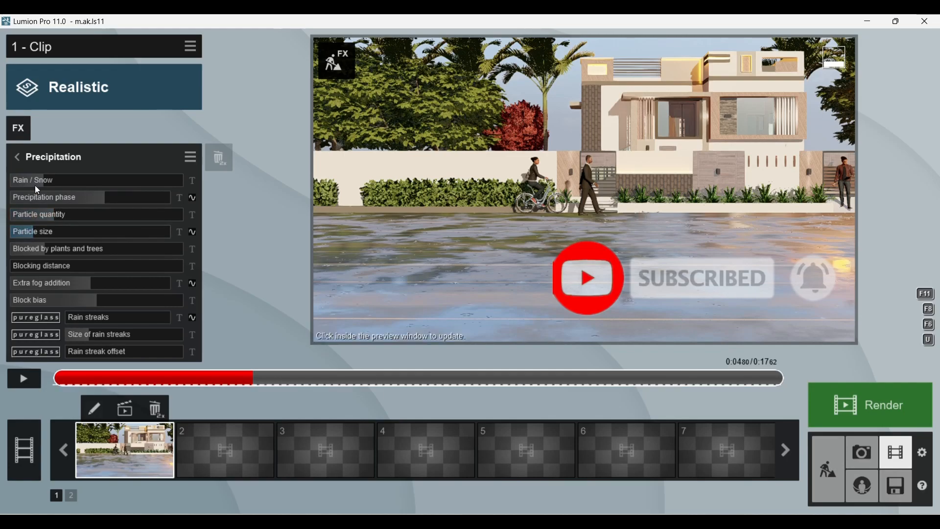
mouse_move(36, 180)
left_mouse_down()
mouse_move(63, 183)
mouse_move(51, 184)
left_mouse_up()
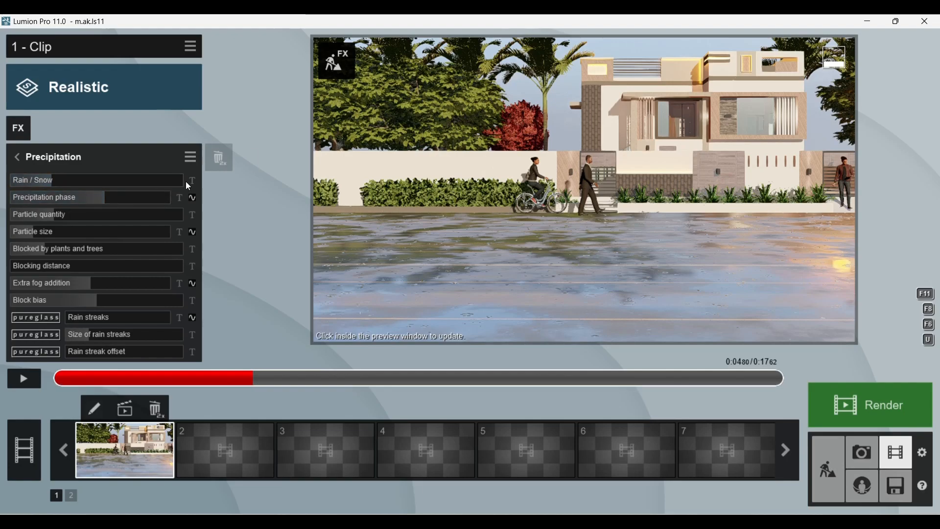
left_click_drag(157, 380, 26, 357)
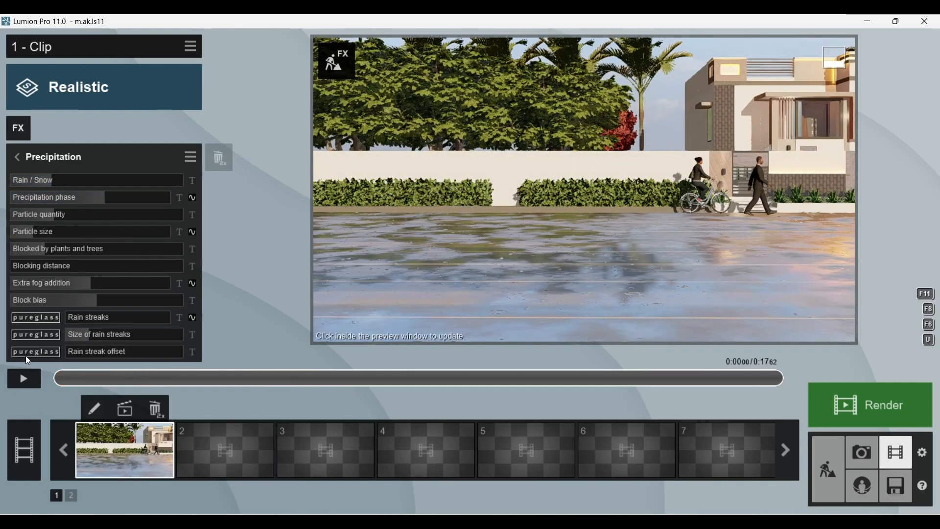
left_click(26, 378)
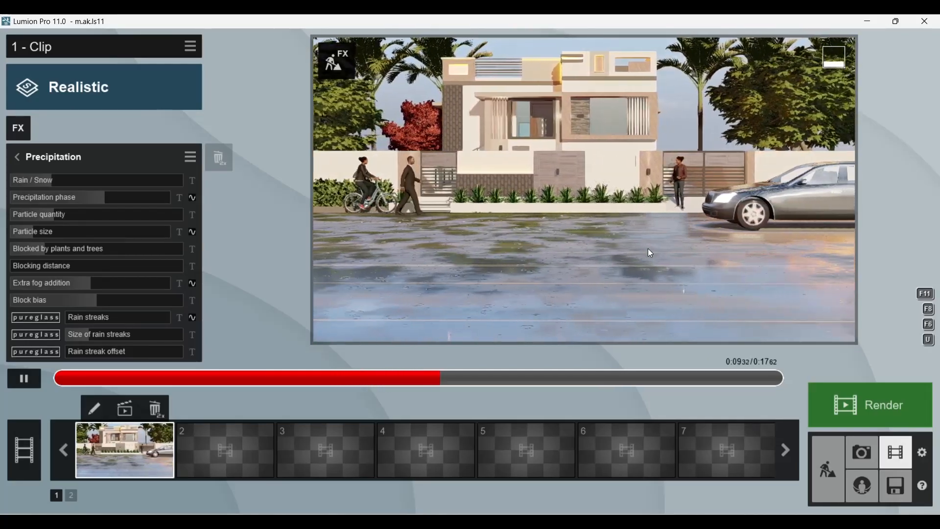
left_click(23, 377)
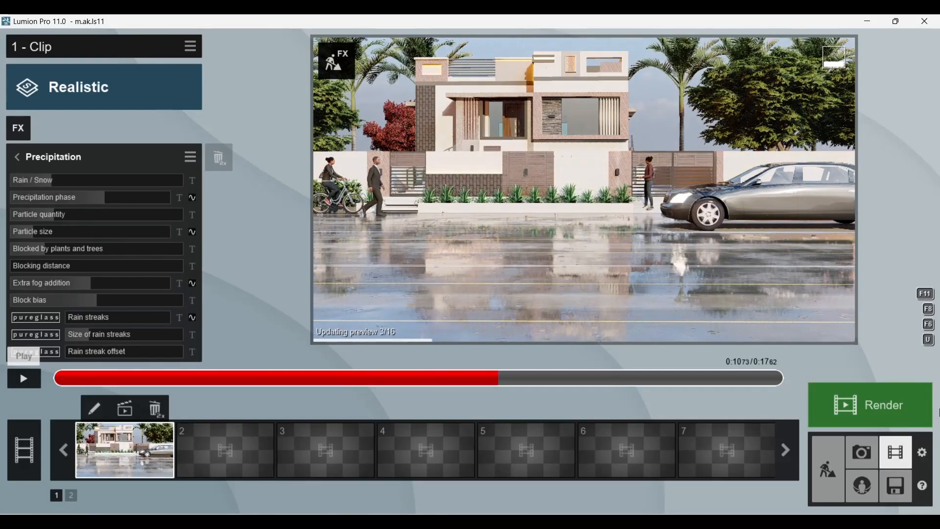
- Review the Render Movie output quality, frame rate and resolution options, and return to the clip without rendering
left_click(868, 407)
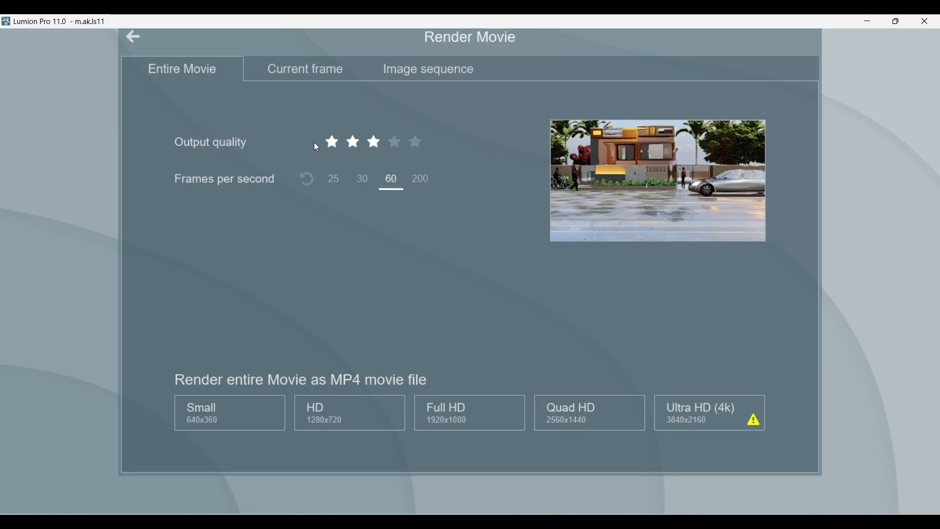
left_click(129, 37)
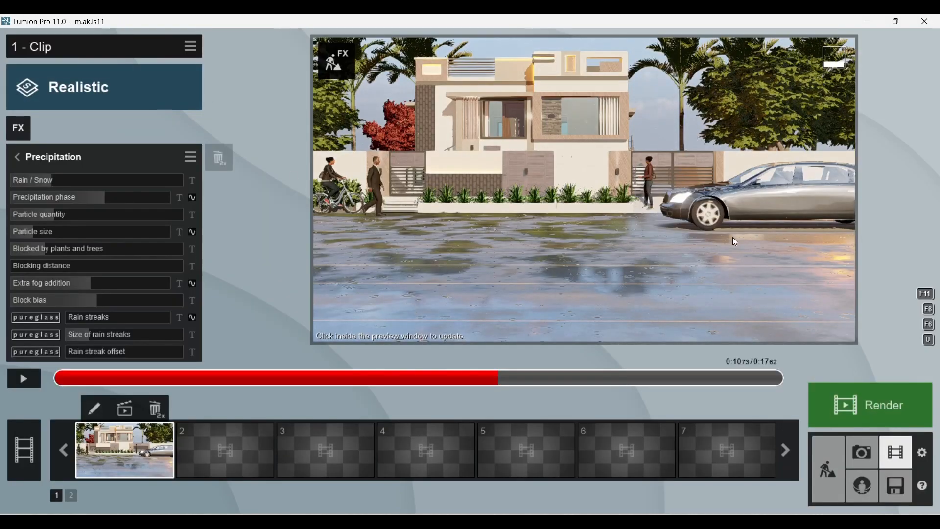